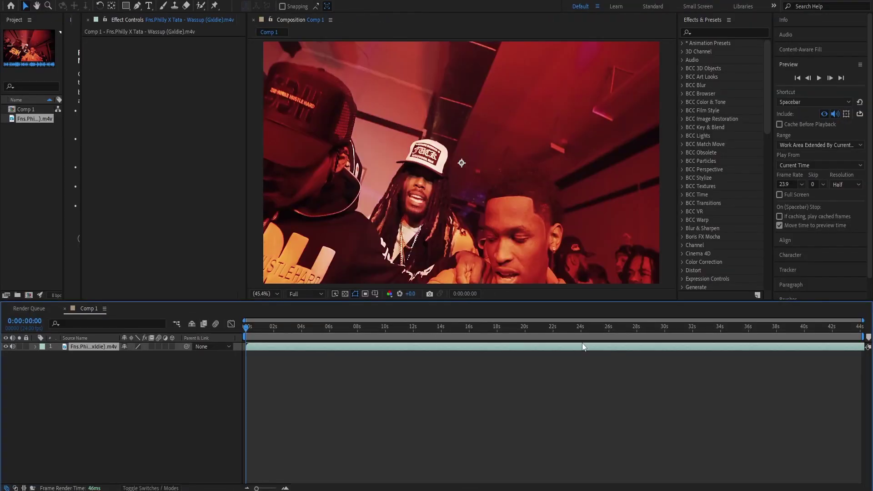
Trim the video clip to the section from about 0:00:07:15 to 0:00:15:14 by splitting it and deleting the outer parts.
drag(581, 347, 542, 349)
key(ctrl+shift+d)
drag(366, 341, 463, 342)
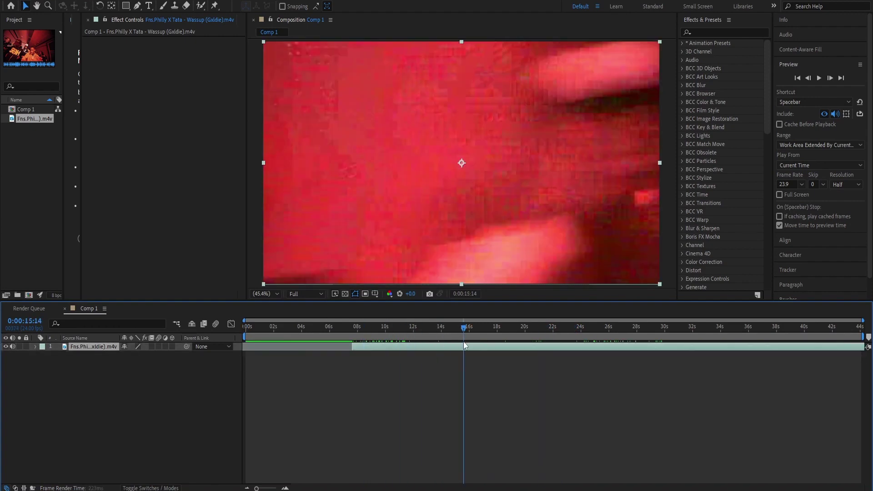
key(ctrl+shift+d)
key(Delete)
Reveal the clip's audio waveform and split the clip at 0:00:10:04.
click(381, 329)
click(285, 488)
click(284, 488)
click(403, 348)
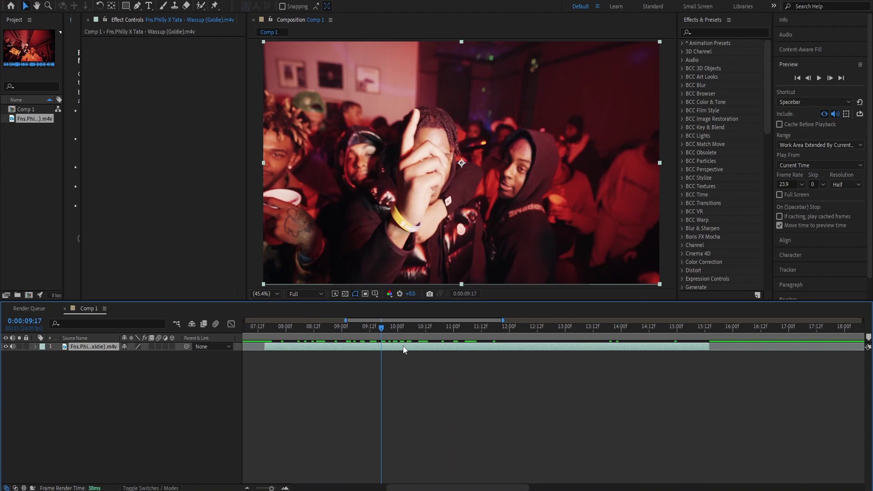
key(l)
key(l)
click(405, 331)
key(ctrl+shift+d)
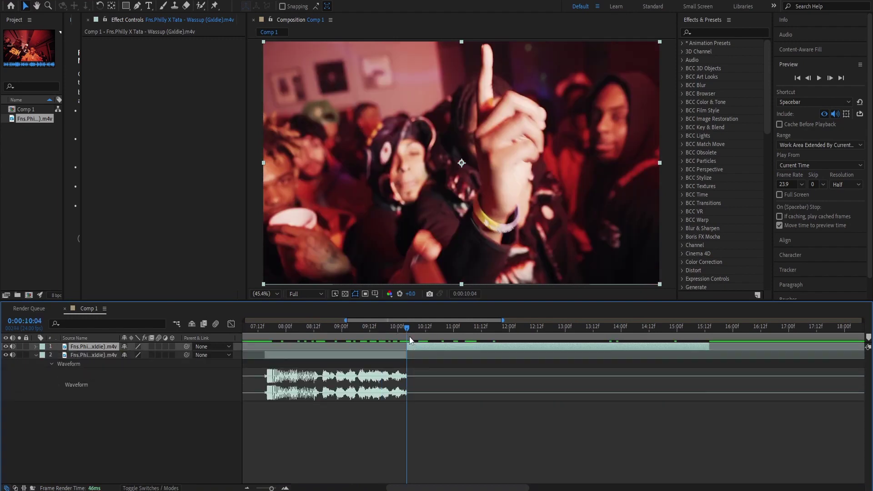
Split the clip again at 0:00:11:00, and split the segment between 0:00:10:04 and 0:00:11:00 at 0:00:10:16.
drag(409, 335, 454, 331)
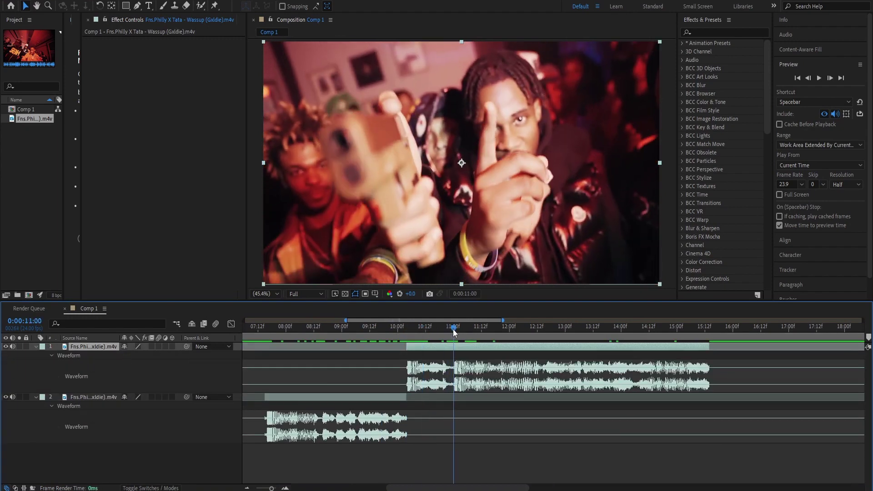
key(ctrl+shift+d)
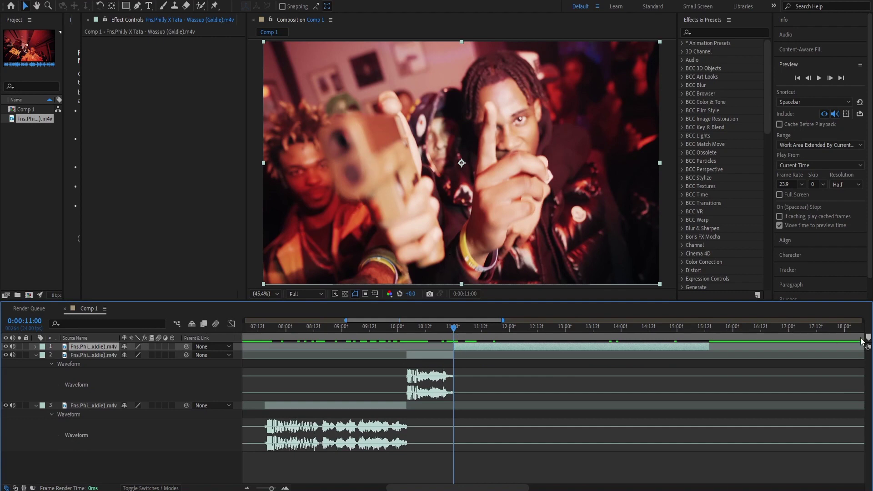
click(416, 329)
click(423, 355)
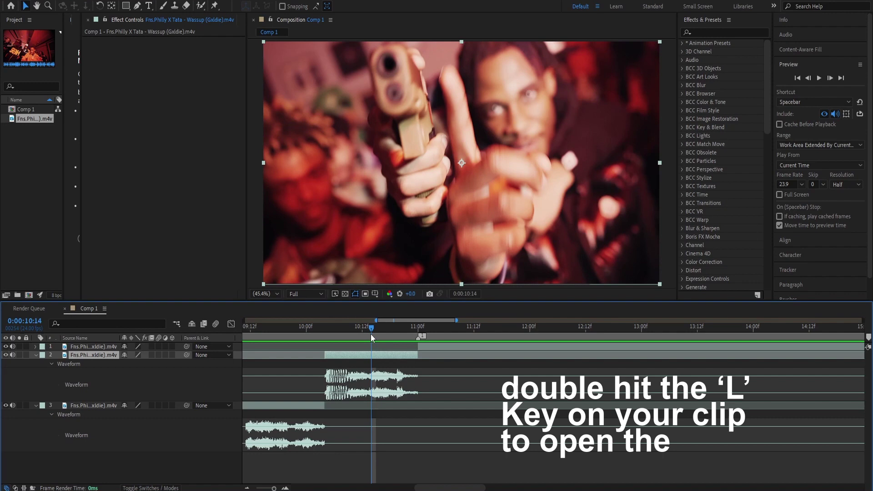
drag(370, 334, 556, 334)
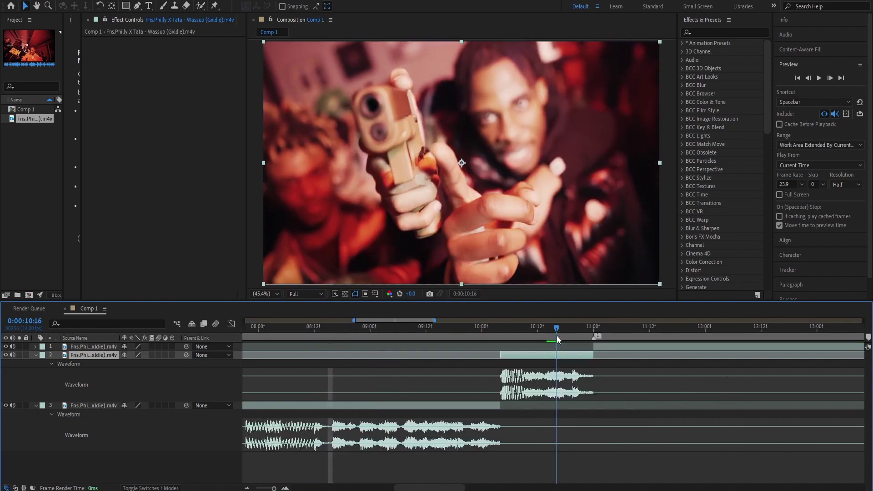
key(ctrl+shift+d)
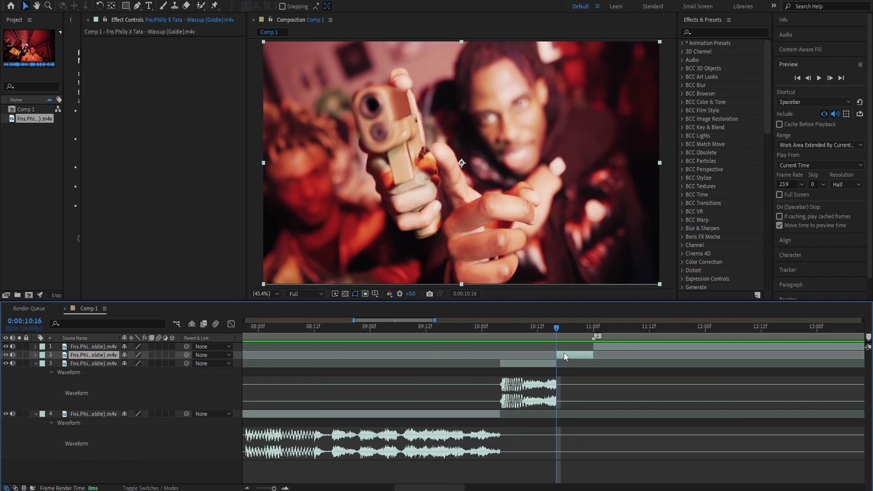
Enable time remapping on the short segment between 0:00:10:04 and 0:00:10:16.
mouse_move(577, 328)
mouse_down()
mouse_move(591, 333)
mouse_move(500, 330)
mouse_up()
click(531, 361)
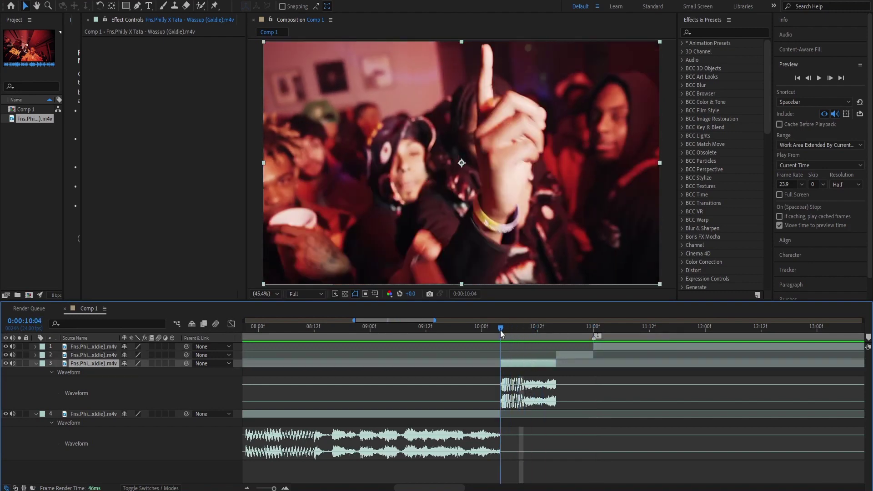
right_click(512, 366)
click(533, 368)
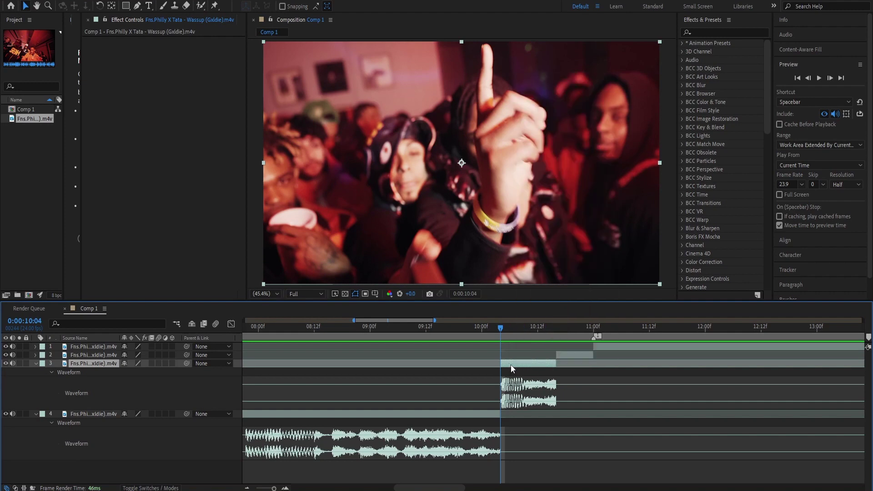
right_click(511, 364)
mouse_move(544, 139)
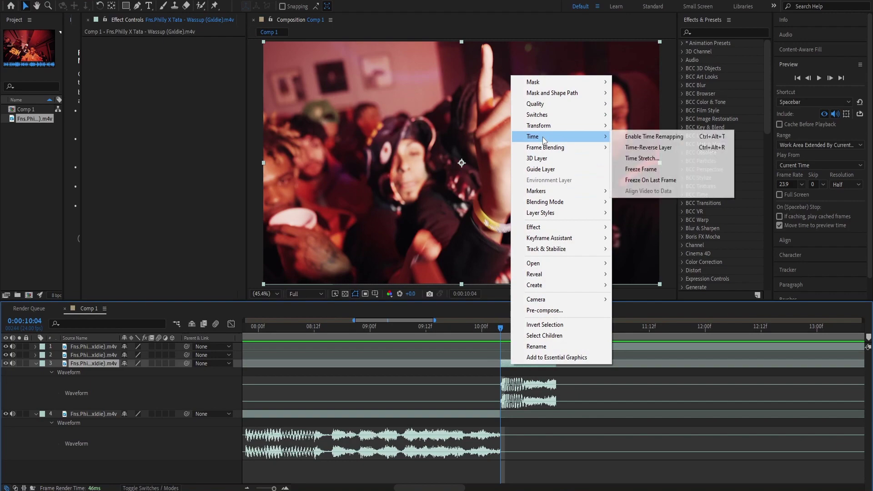
click(638, 137)
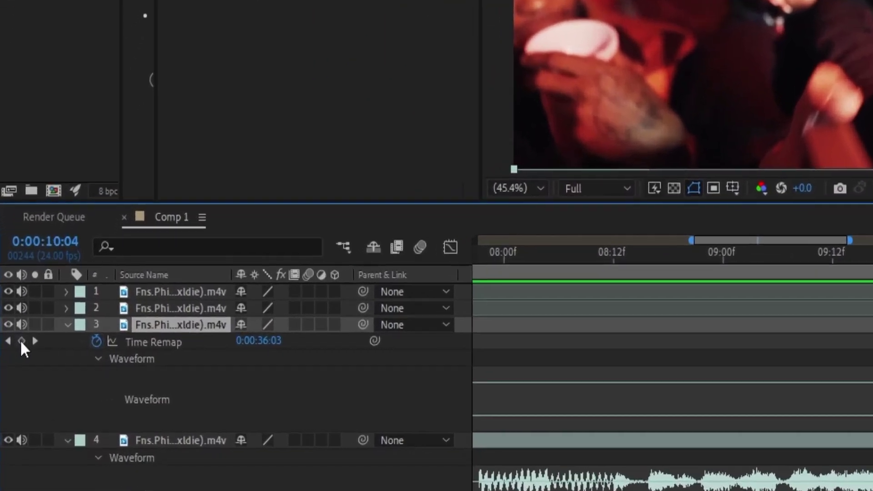
Add Time Remap keyframes at the segment's start, 0:00:10:04, and at its end, 0:00:10:16.
click(22, 341)
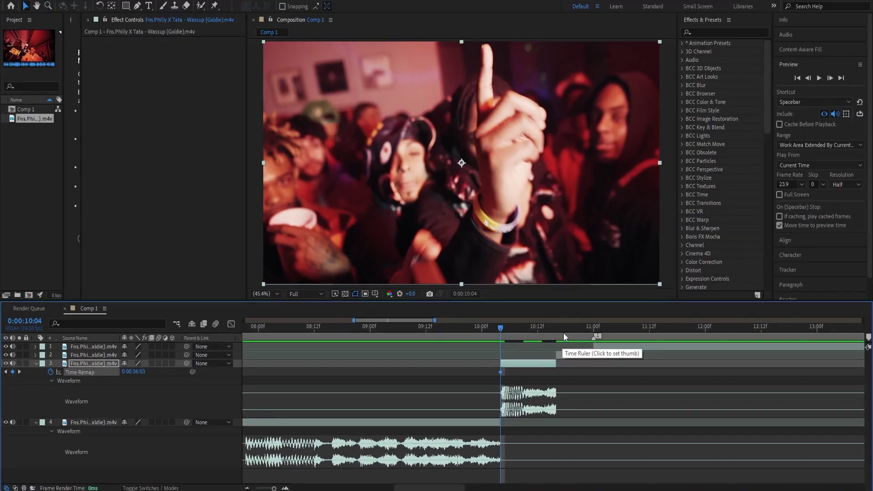
click(558, 329)
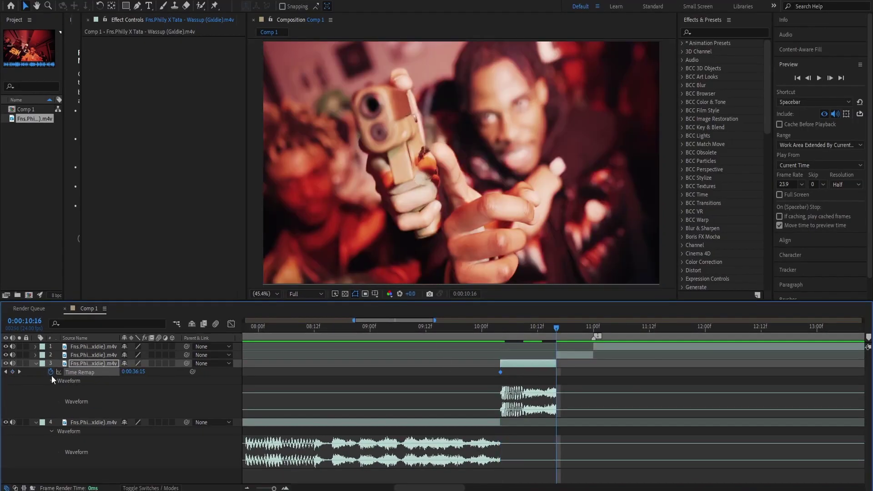
click(12, 372)
Set the segment's Time Remap to 0:00:57:07 at 0:00:10:13 and preview from just before the segment.
drag(551, 330, 542, 331)
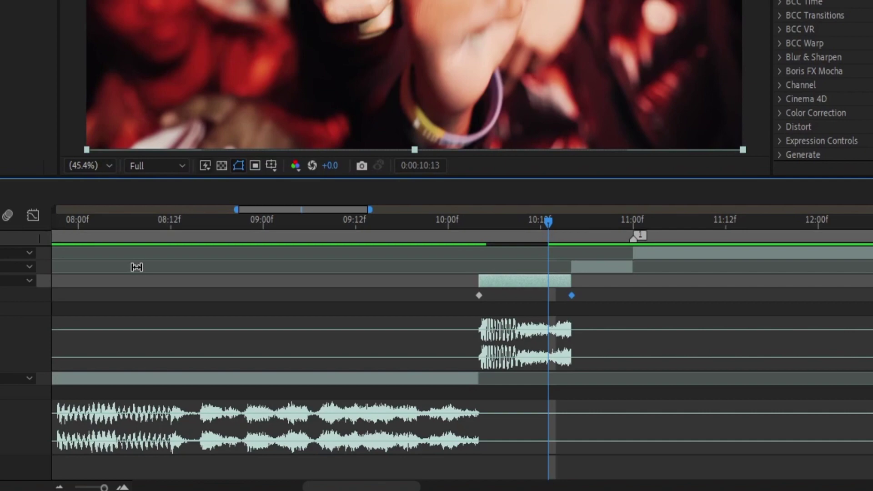
drag(163, 335, 470, 299)
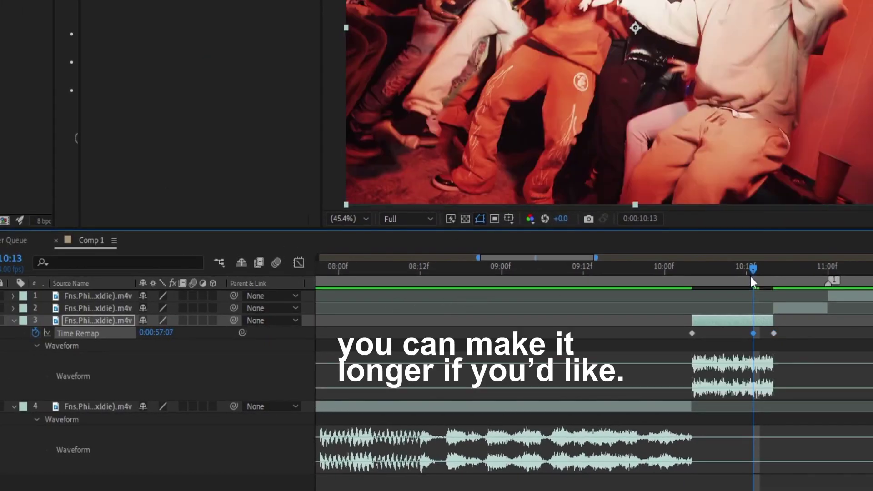
drag(751, 282, 688, 274)
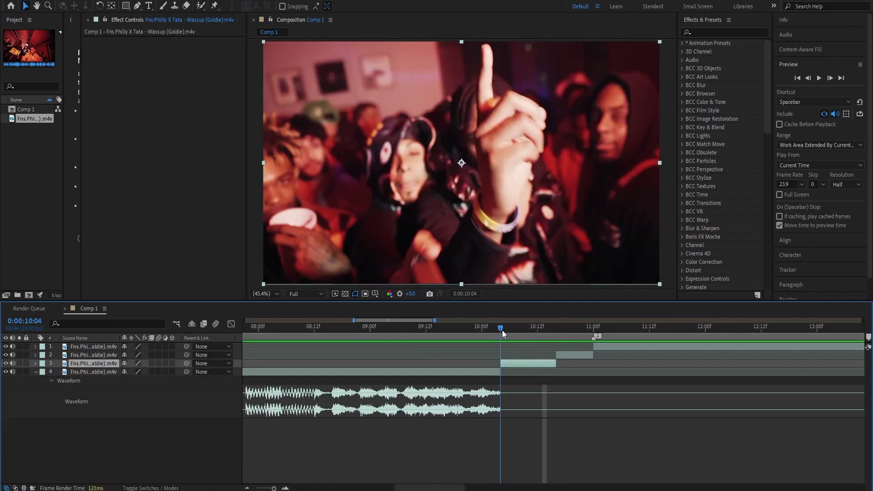
Return to 0:00:10:04 and create a new adjustment layer for the time-remapped segment.
mouse_move(501, 329)
mouse_down()
mouse_move(552, 331)
mouse_move(501, 336)
mouse_up()
right_click(77, 433)
mouse_move(143, 319)
click(221, 392)
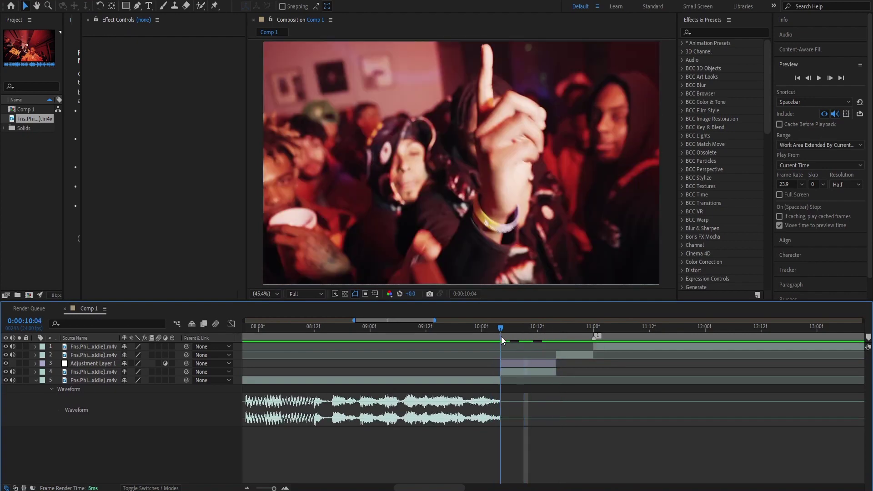
Apply the S_RandomEdits effect to the adjustment layer and check the frame at 0:00:10:09.
click(513, 363)
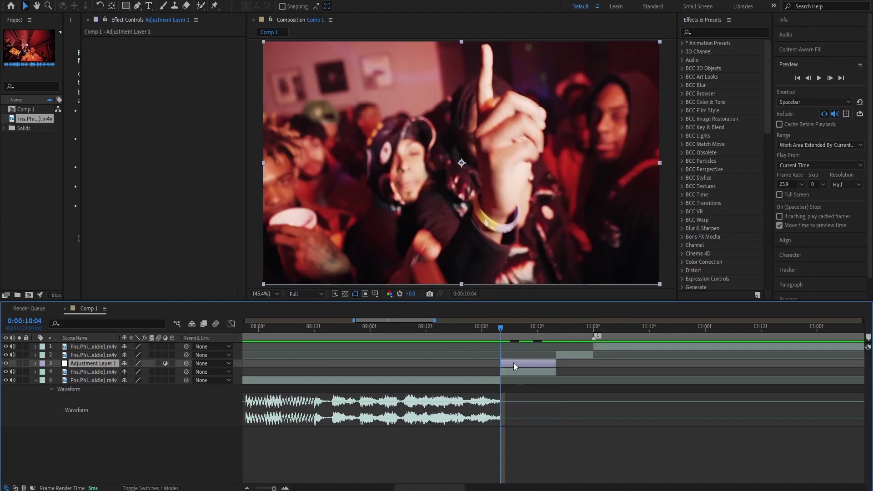
click(721, 32)
text(s_randomedits)
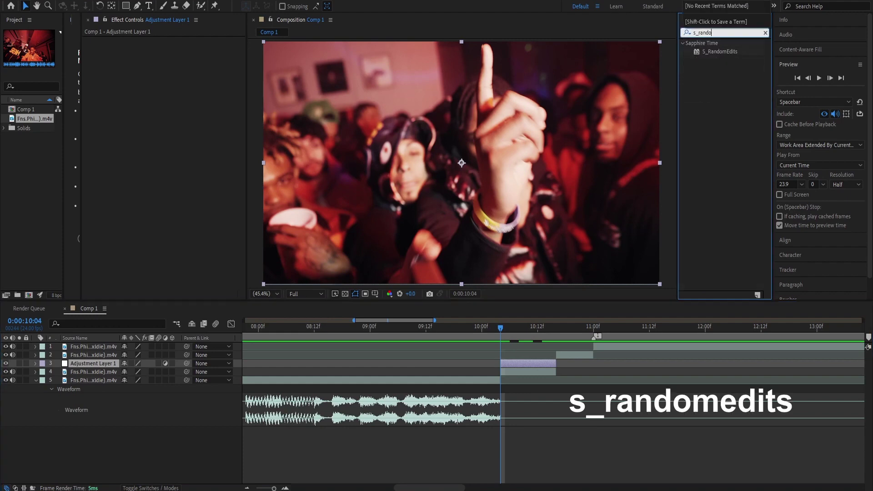
text(medits)
drag(709, 51, 512, 365)
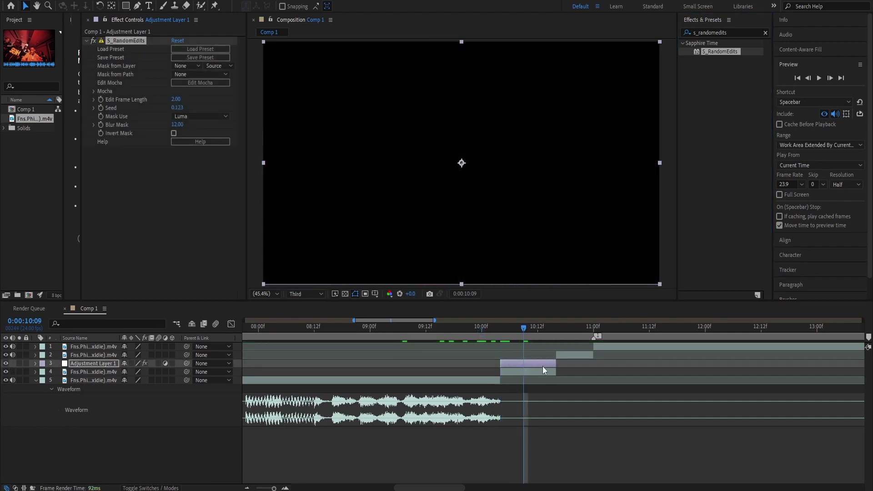
click(519, 331)
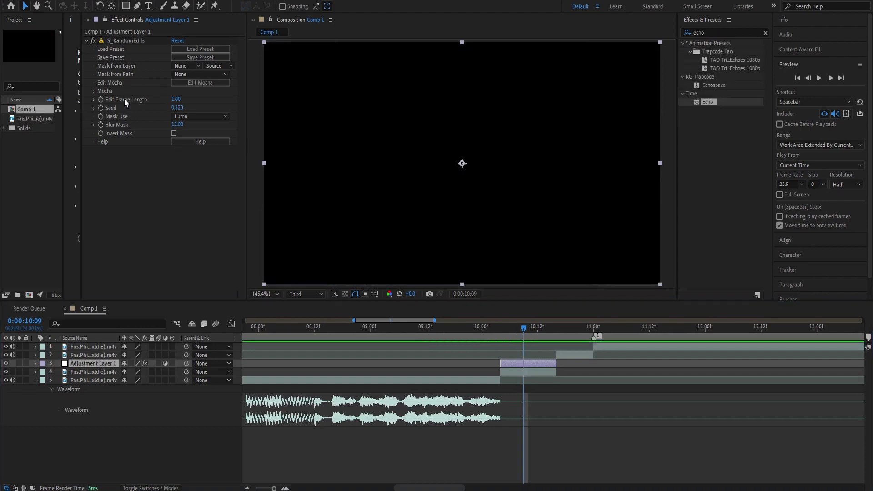
Create a second adjustment layer above the one with S_RandomEdits.
click(162, 426)
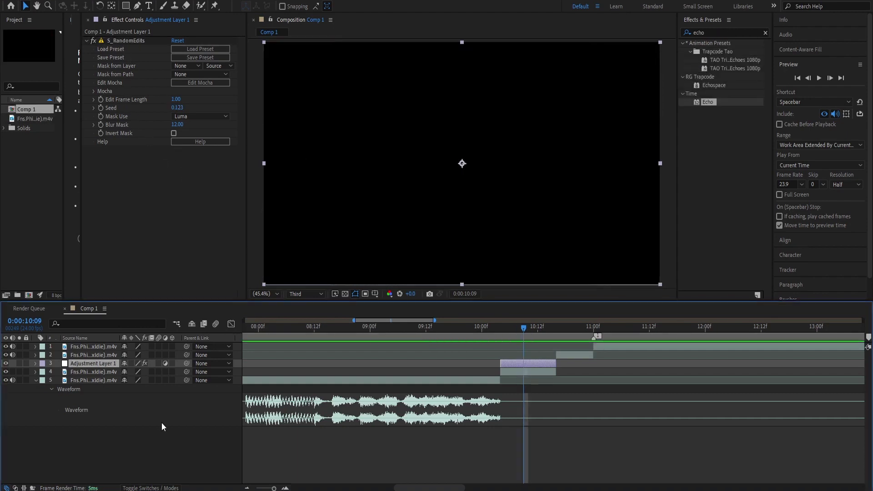
right_click(139, 463)
mouse_move(181, 343)
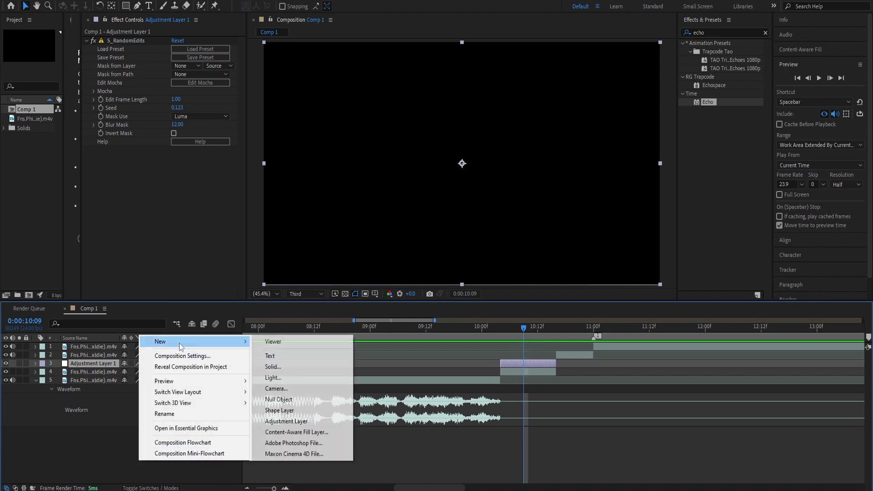
click(285, 421)
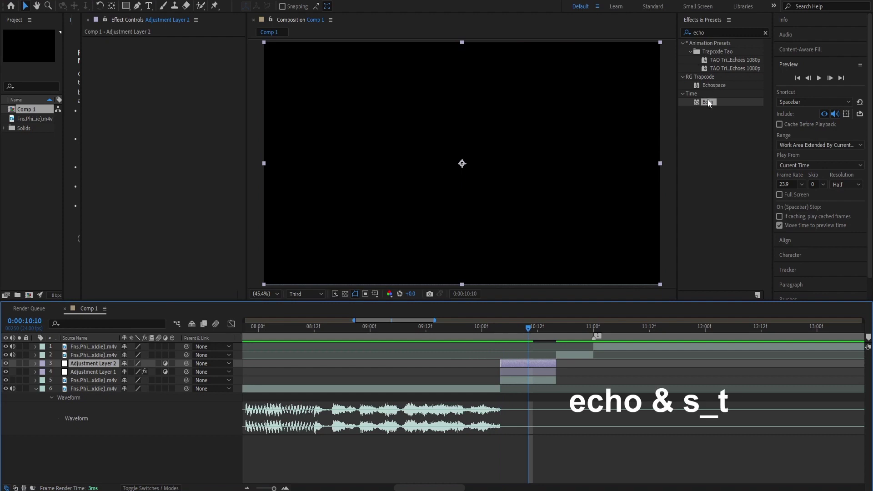
Apply the Echo effect and the S_TriTone effect to Adjustment Layer 2.
drag(707, 103, 523, 363)
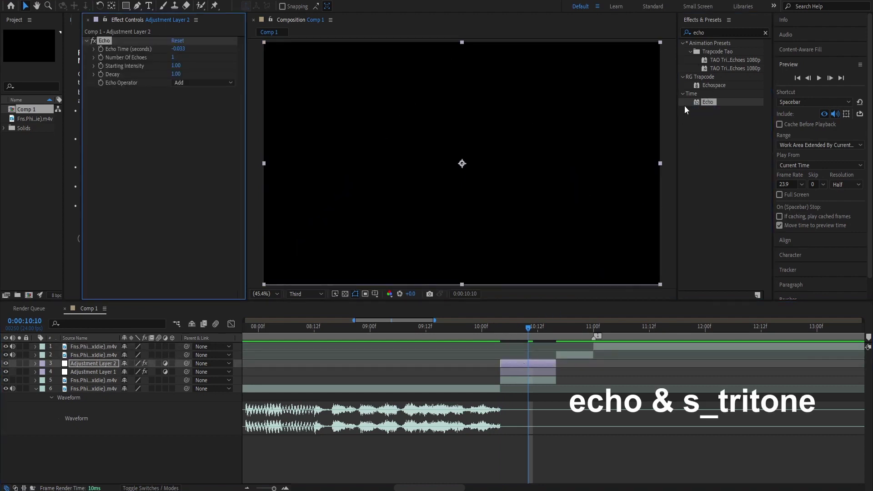
double_click(711, 31)
text(trito)
drag(718, 102, 119, 40)
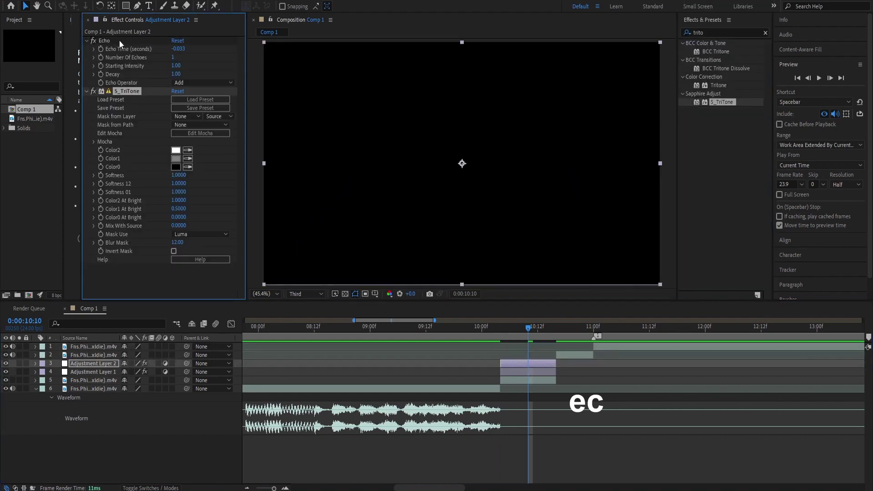
Set the Echo effect's Echo Time to -0.043 seconds, Number Of Echoes to 4 and Decay to 0.80.
click(184, 49)
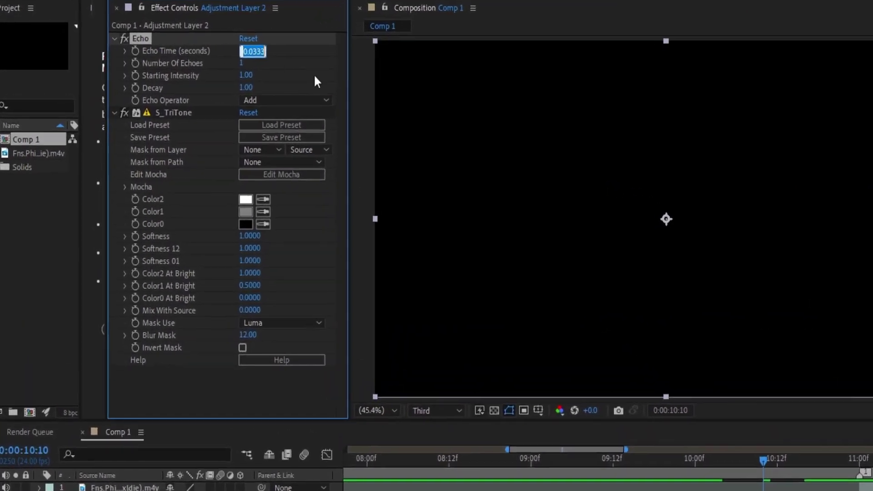
text(-0)
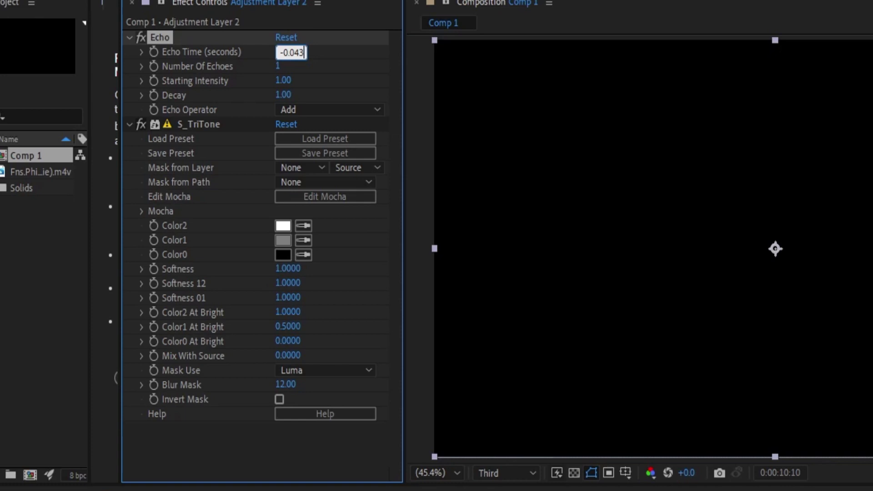
key(Return)
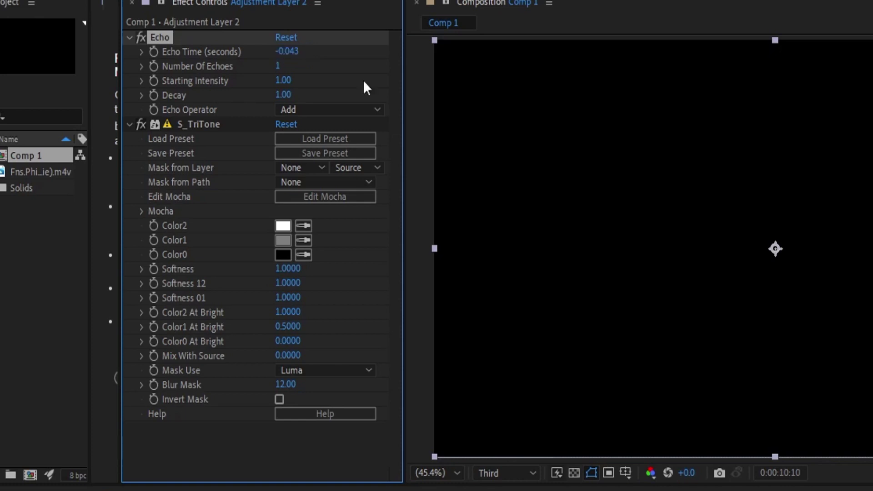
click(277, 67)
text(4)
key(Return)
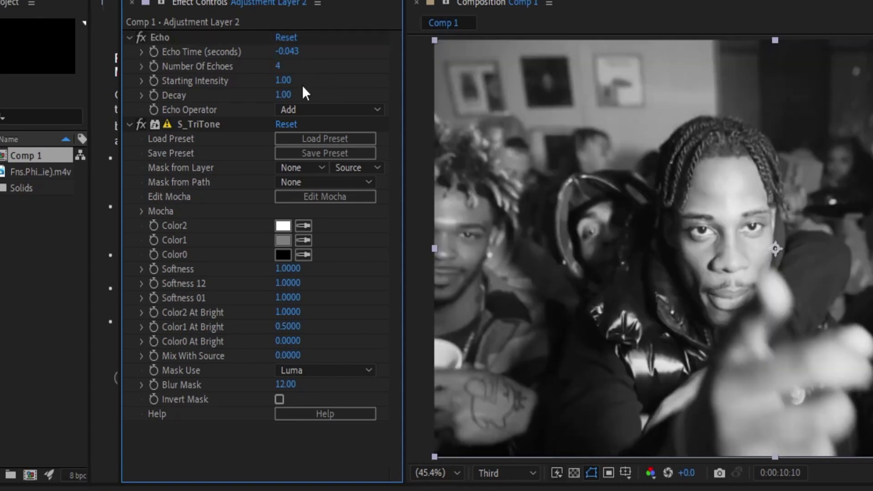
click(282, 94)
key(Return)
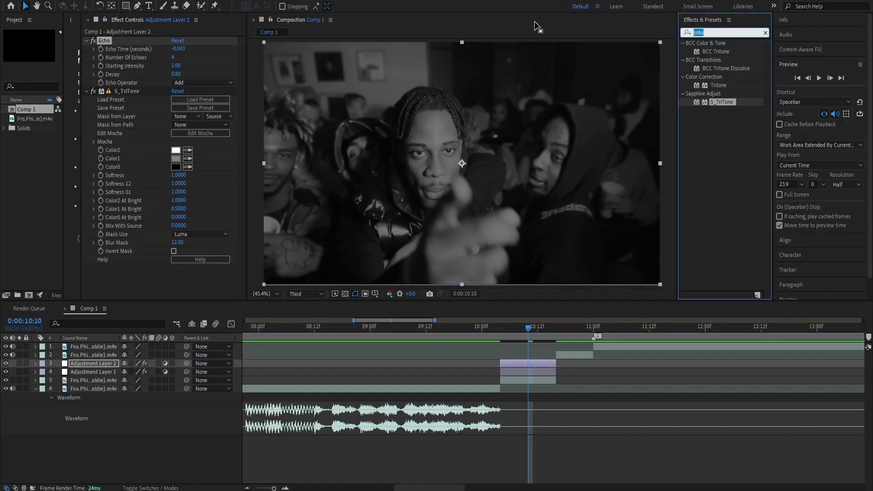
Apply the Brightness & Contrast effect to Adjustment Layer 2 below S_TriTone.
text(contra)
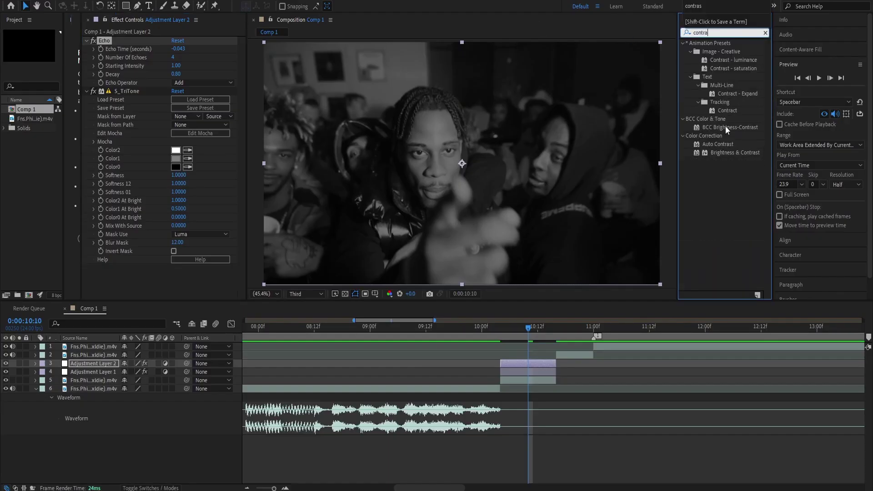
drag(727, 152, 209, 282)
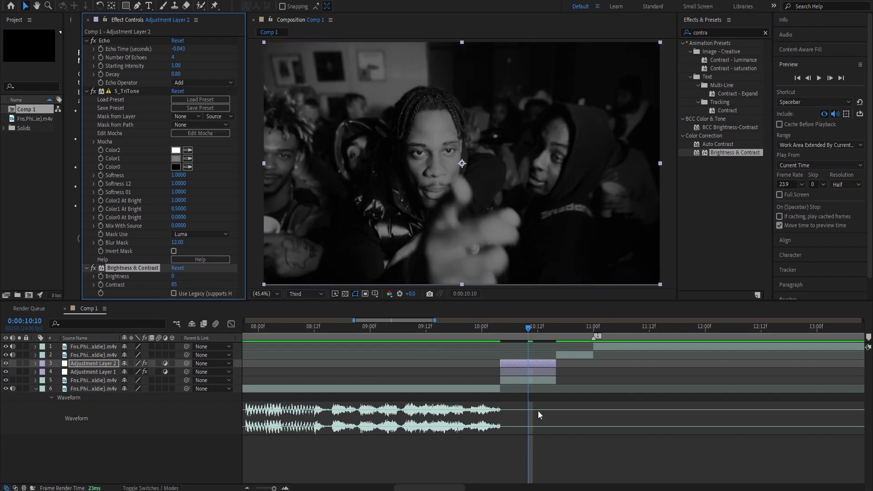
Set the S_RandomEdits Seed on Adjustment Layer 1 to 0.193.
mouse_move(522, 334)
mouse_down()
mouse_move(497, 330)
mouse_move(513, 331)
mouse_up()
click(536, 369)
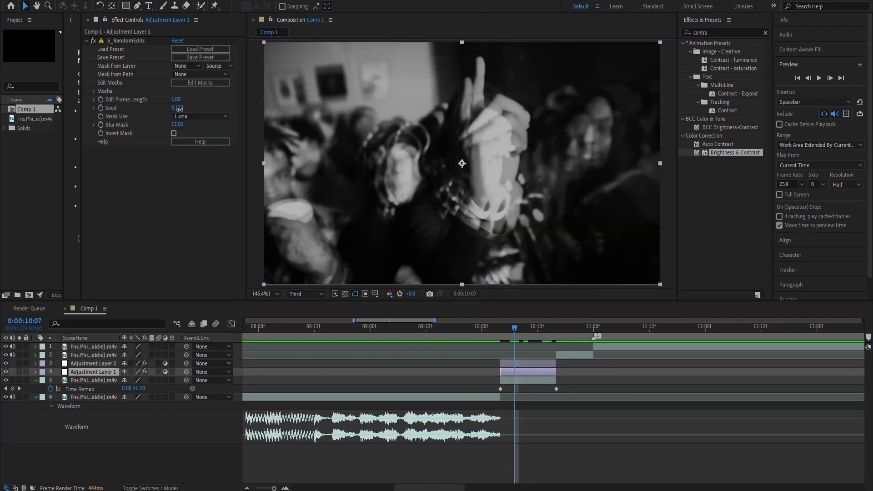
drag(182, 109, 182, 109)
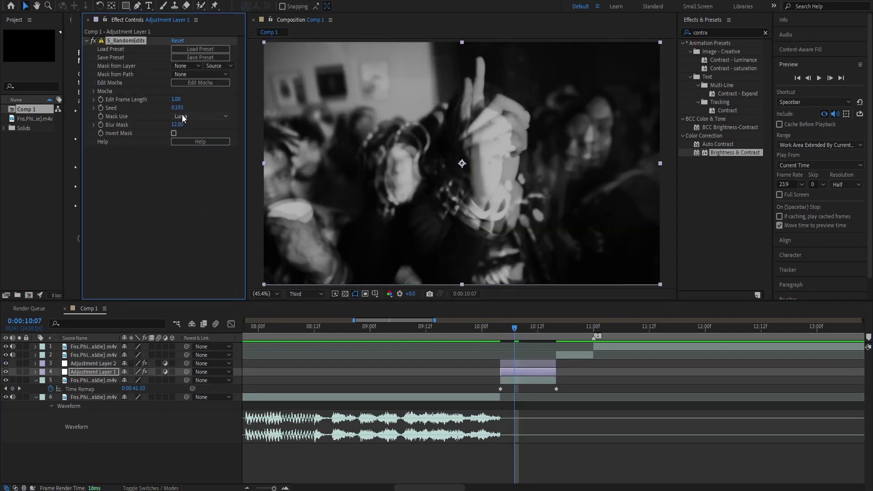
Play back the composition from 0:00:09:07 with caching before playback to check the effect segment.
click(808, 124)
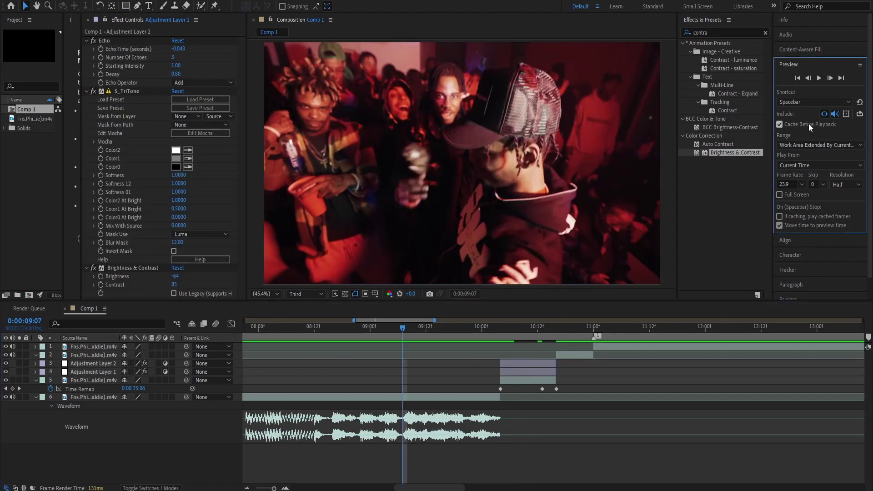
click(515, 315)
key(space)
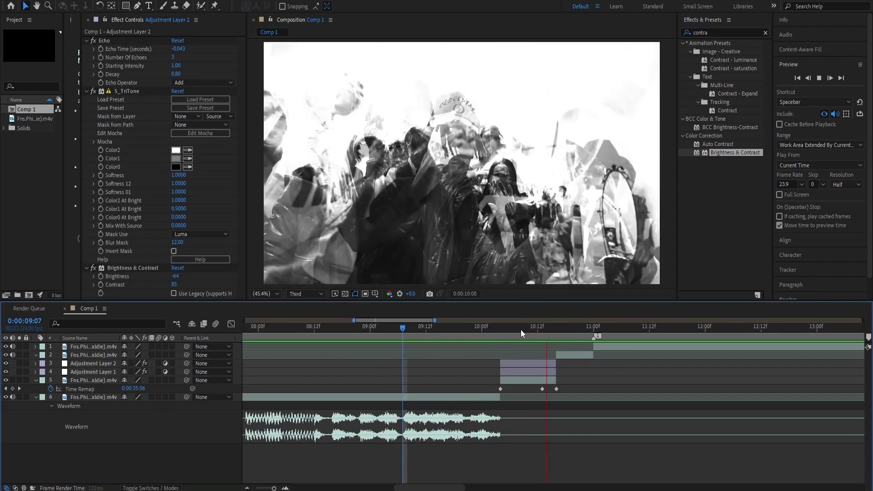
Set the Brightness & Contrast effect's Brightness on Adjustment Layer 2 to -102 while viewing 0:00:10:10.
drag(541, 325, 528, 342)
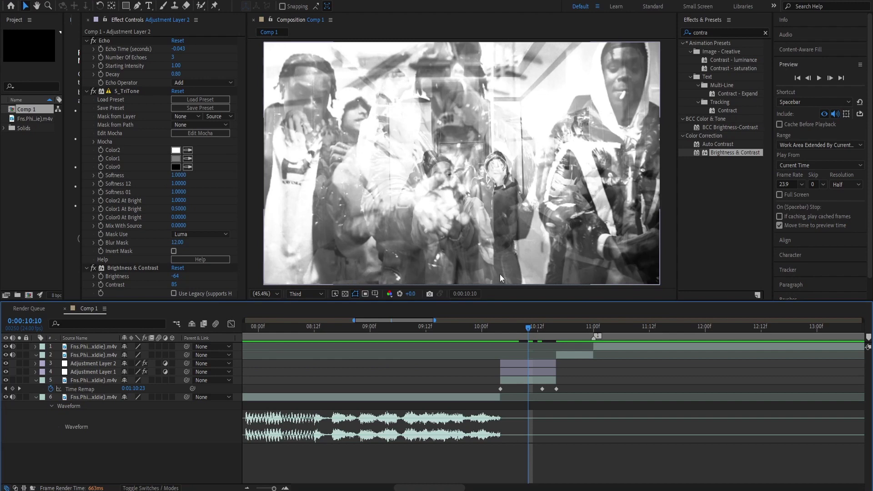
click(539, 360)
click(125, 269)
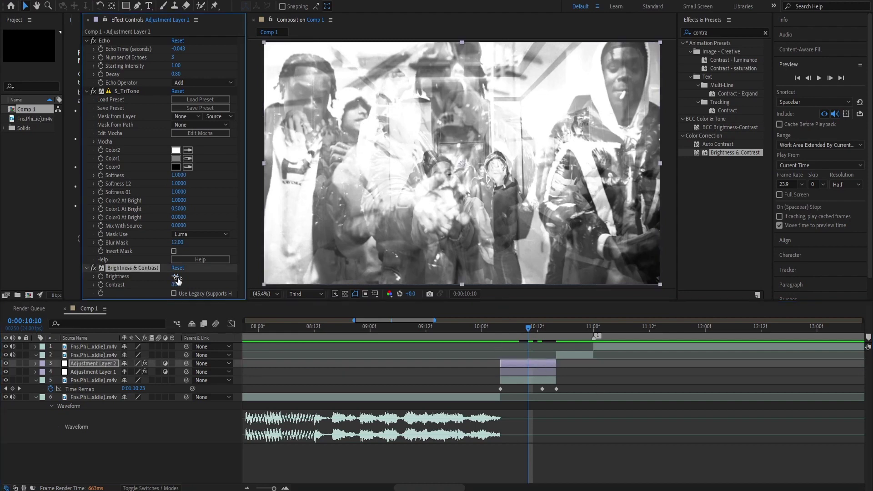
drag(172, 278, 160, 277)
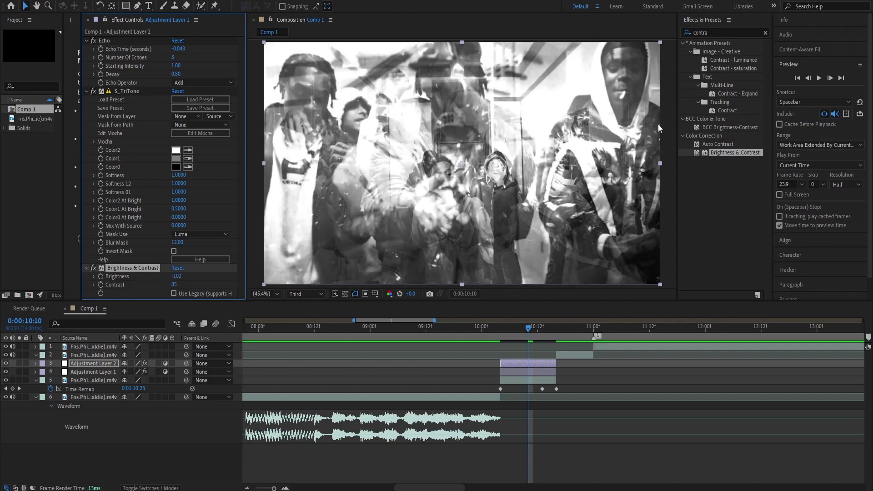
Create a one-frame white solid above Adjustment Layer 2 at 0:00:10:04.
click(500, 336)
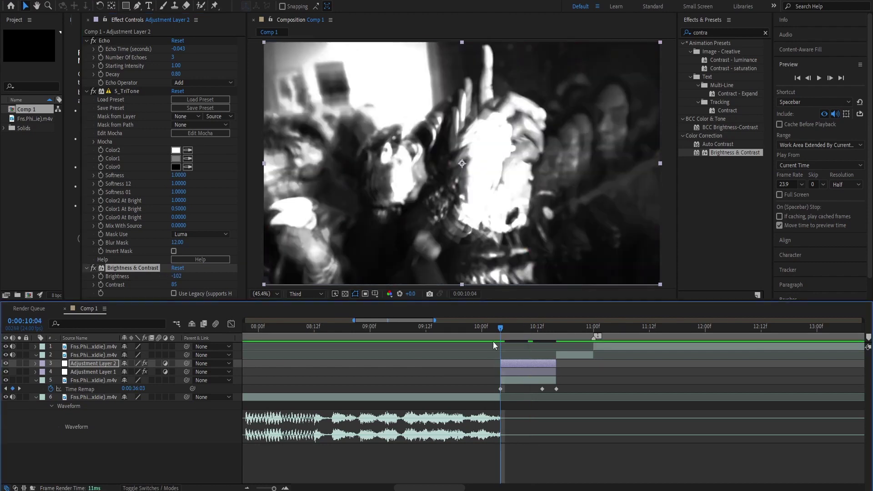
right_click(61, 364)
mouse_move(80, 364)
click(213, 391)
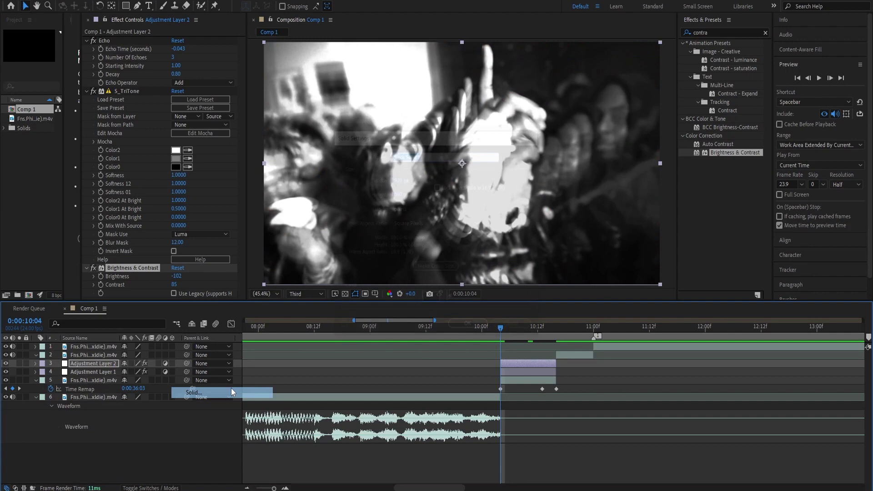
click(437, 303)
drag(226, 197, 59, 154)
click(332, 183)
click(469, 327)
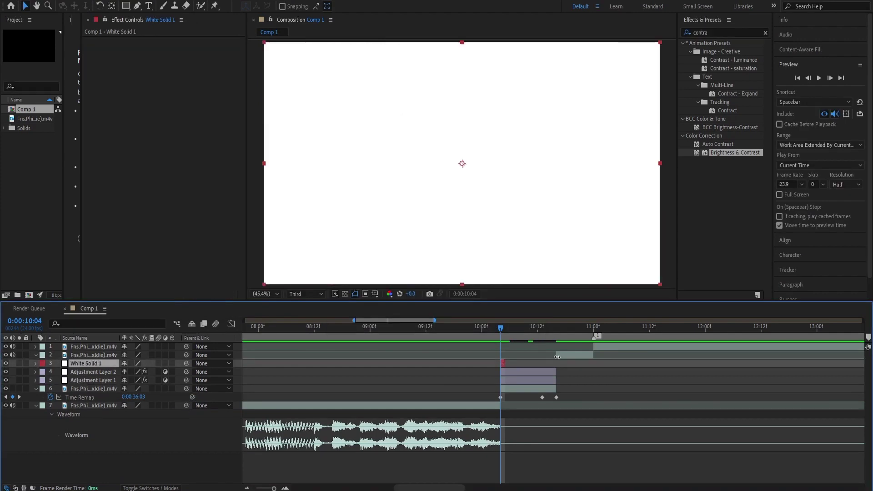
Duplicate the white solid and place the copy above the following clip, starting at 0:00:10:16.
key(ctrl+d)
key(ctrl+])
drag(503, 354, 558, 352)
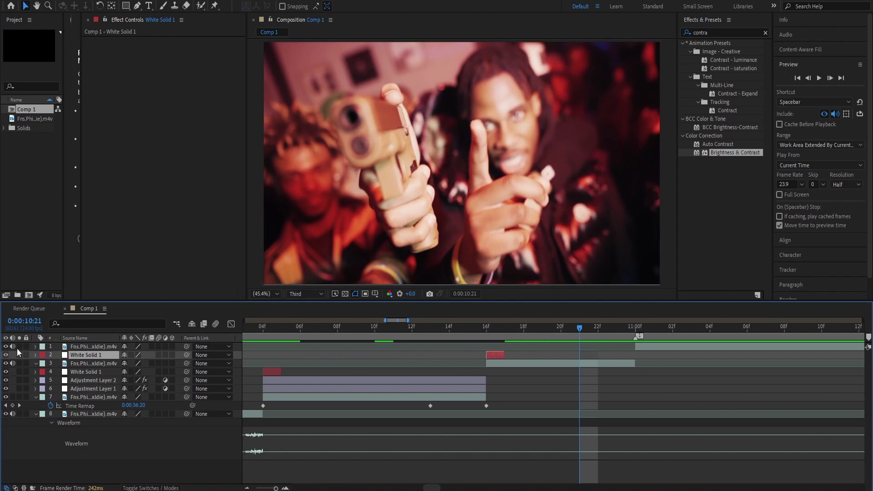
Hide the second white solid and enable Time Remapping on the clip that starts at 0:00:10:16.
click(487, 327)
right_click(498, 364)
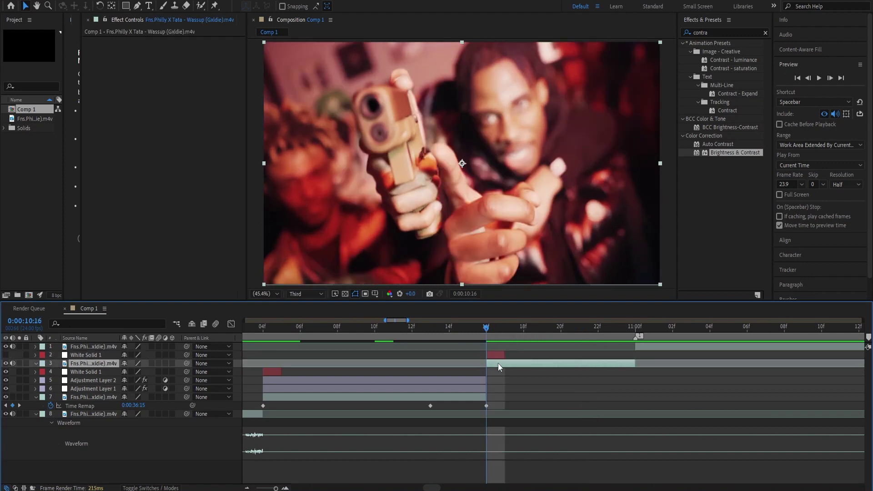
mouse_move(540, 136)
click(636, 135)
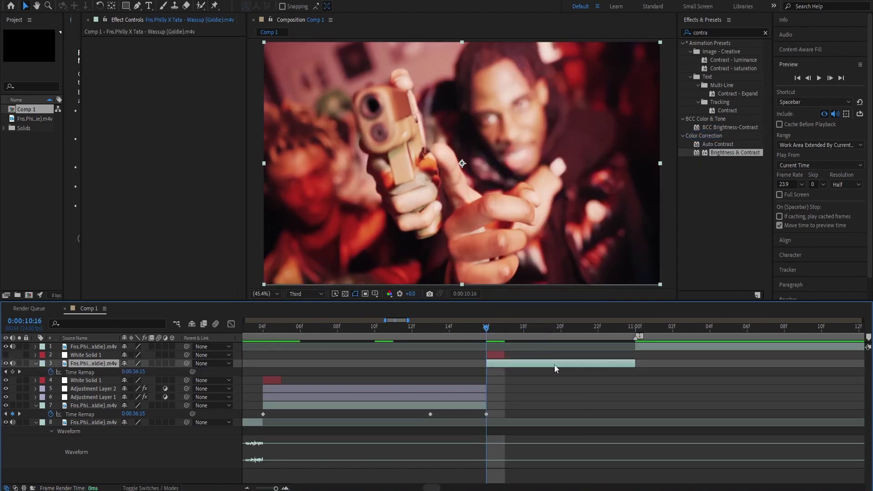
Set the clip's first Time Remap keyframe to 0:00:36:02 and place the two keyframes at the clip's start and end.
mouse_move(522, 327)
mouse_down()
mouse_move(637, 330)
mouse_move(522, 329)
mouse_up()
click(13, 371)
drag(132, 376, 123, 375)
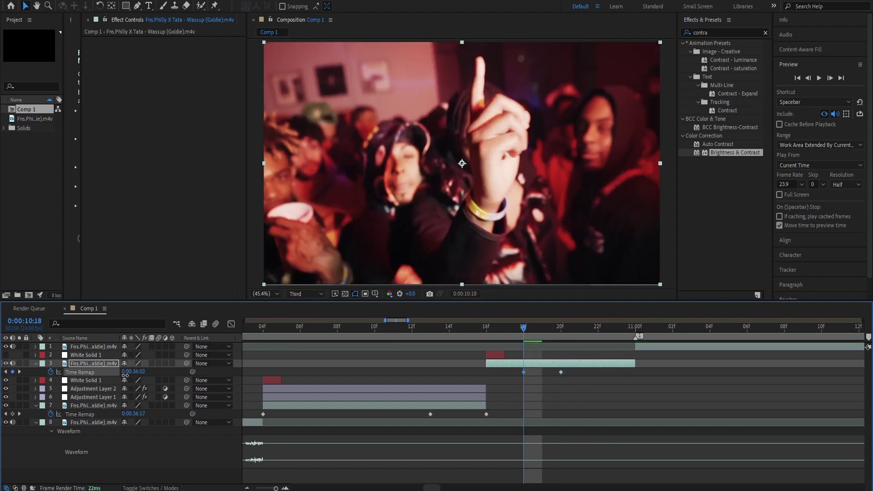
right_click(123, 374)
click(534, 355)
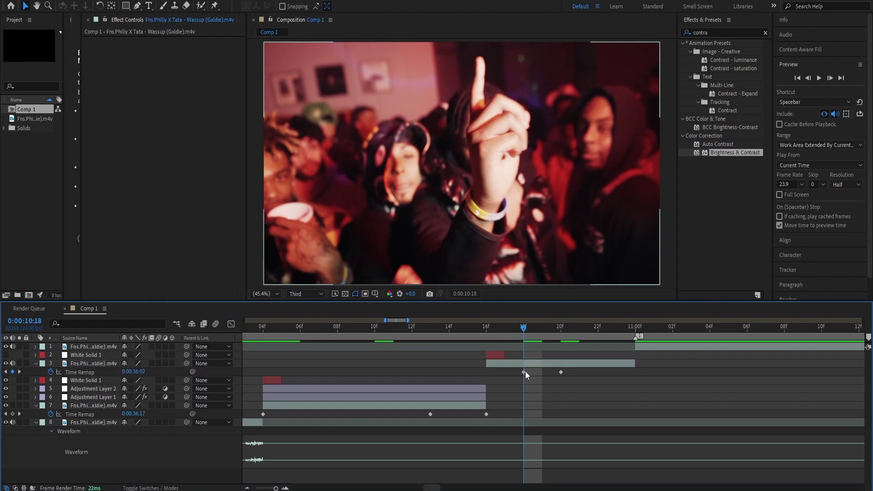
drag(525, 371, 489, 373)
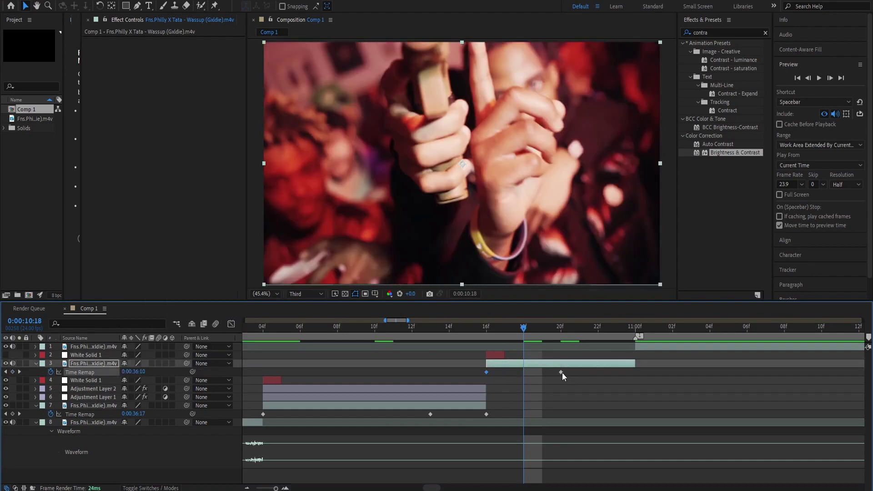
drag(562, 373, 636, 372)
click(640, 371)
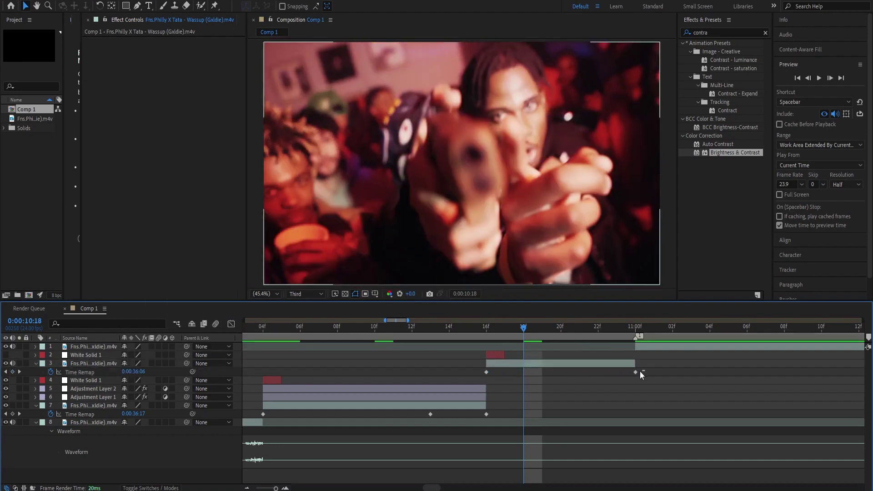
Apply Easy Ease to the clip's two Time Remap keyframes.
right_click(487, 371)
mouse_move(505, 367)
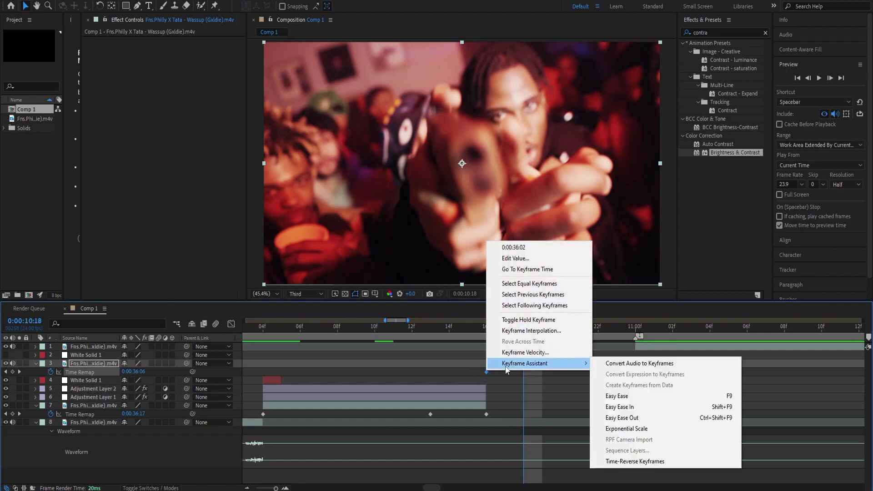
click(615, 394)
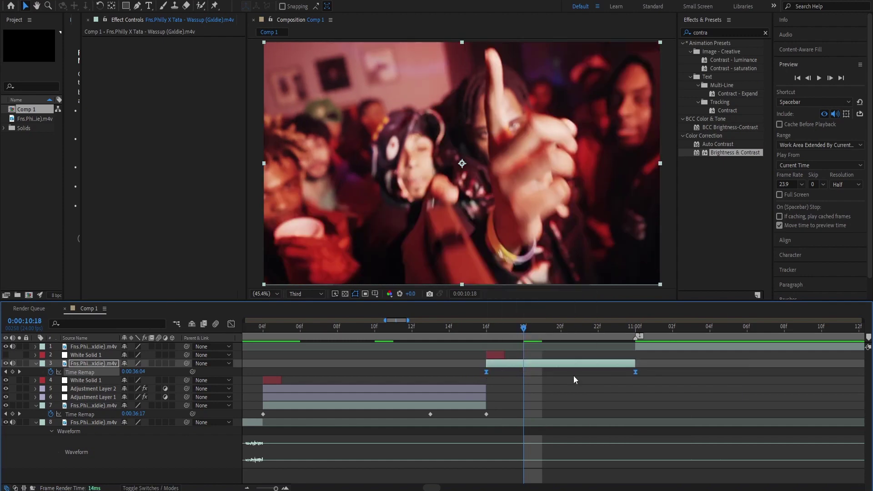
Shape the clip's Time Remap curve to rise steeply right after 0:00:10:16 and flatten out towards 0:00:11:00.
click(231, 324)
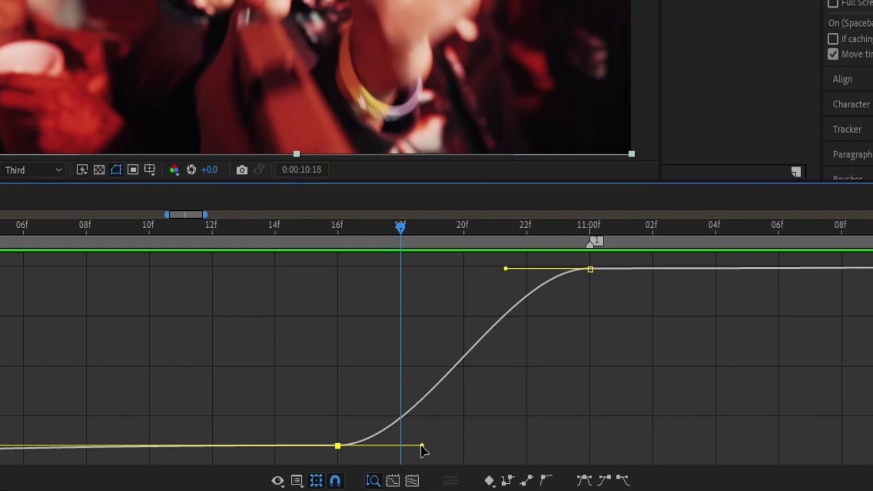
drag(421, 445, 345, 299)
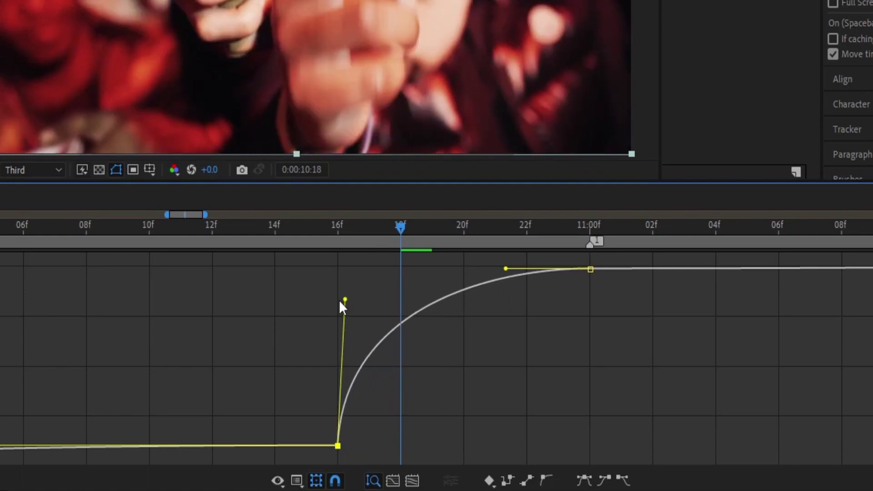
drag(590, 260, 639, 300)
drag(504, 268, 346, 277)
key(space)
key(space)
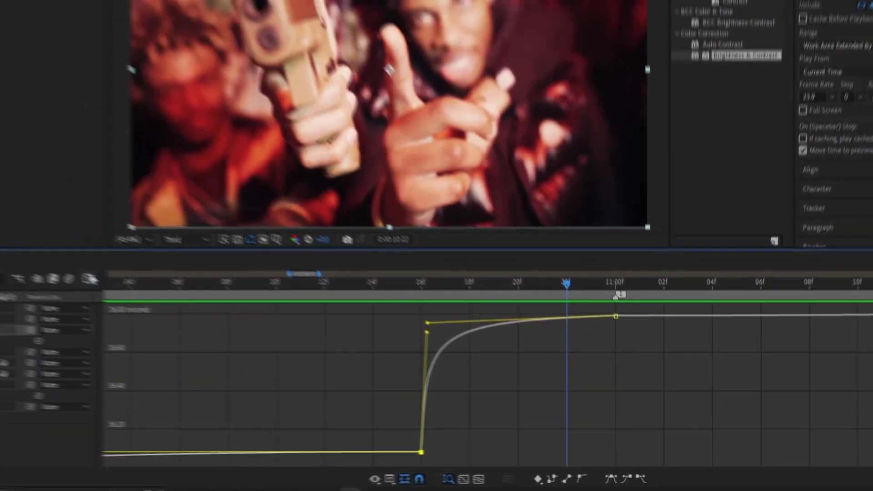
click(89, 277)
key(u)
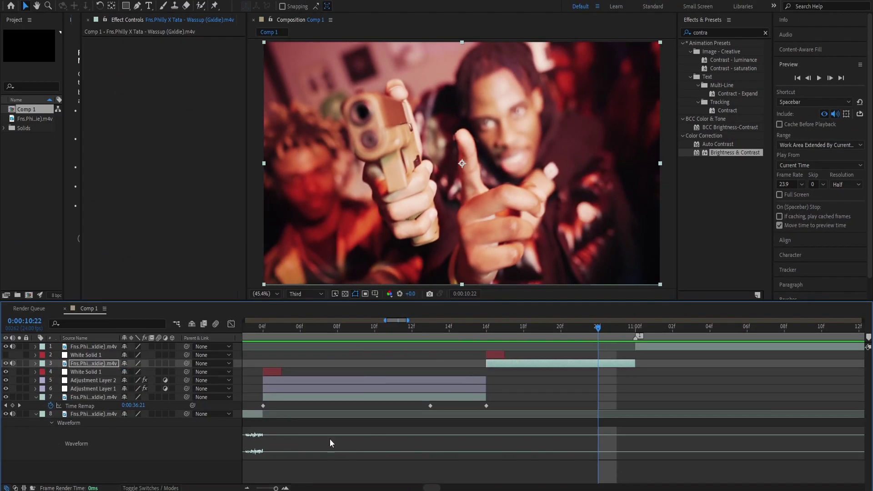
Play back the section around 0:00:10:00 to check the new speed ramp.
click(248, 487)
click(248, 487)
click(444, 327)
key(space)
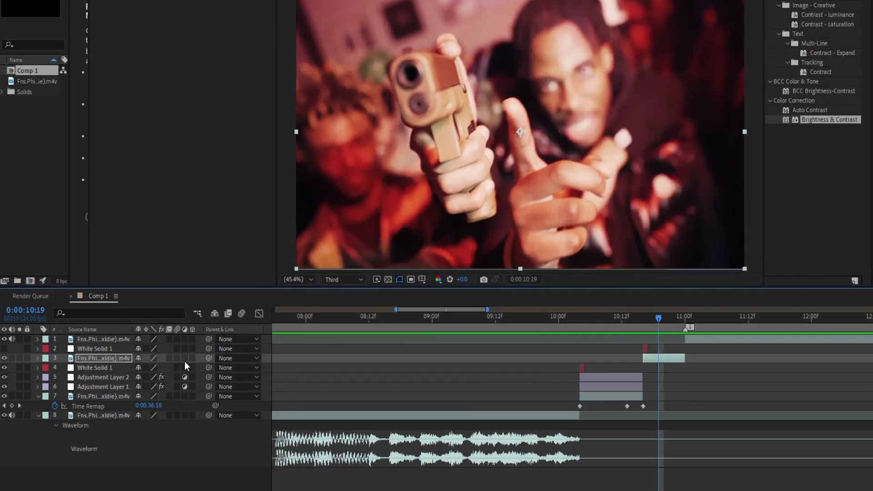
Turn on frame blending for the speed-ramped clip.
click(169, 358)
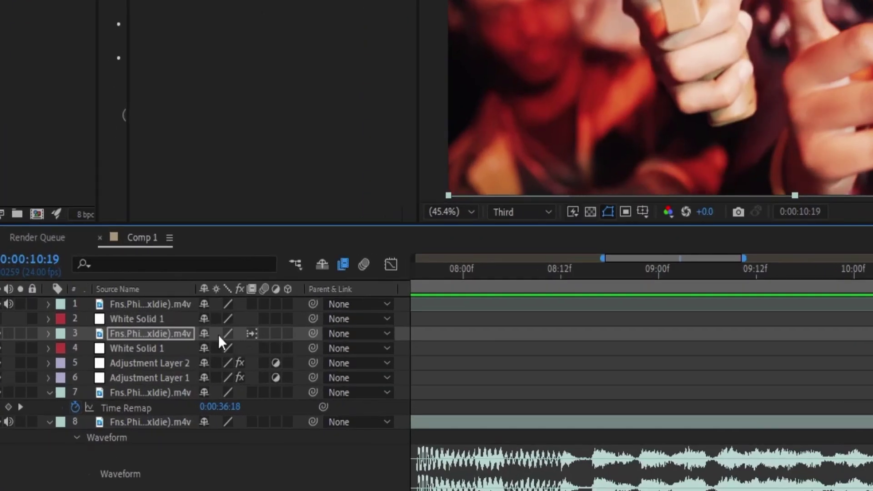
click(251, 334)
click(252, 334)
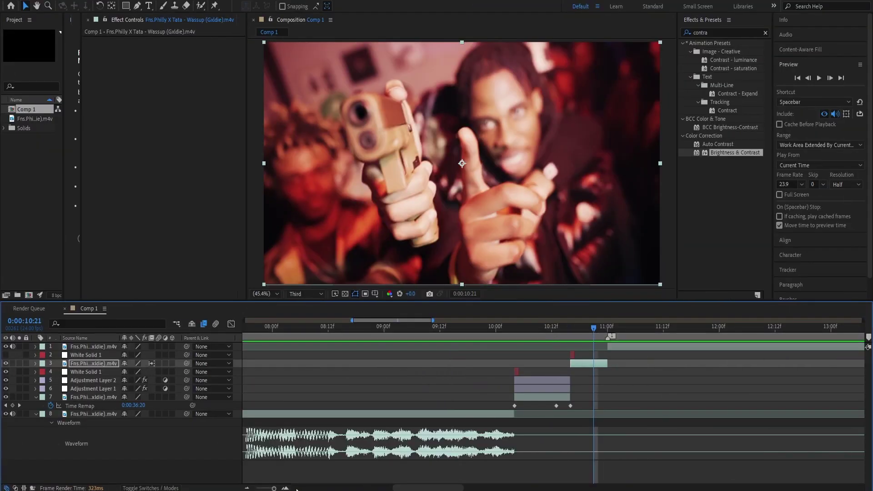
Soften the ramp by shortening the end keyframe's curve handle to about 0:00:10:18, and play back from 0:00:09:07.
click(285, 488)
key(u)
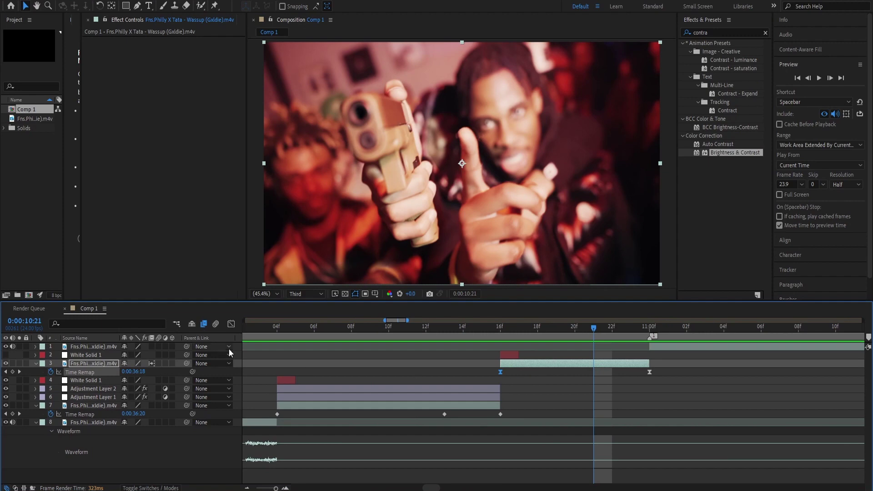
click(231, 324)
drag(505, 368, 544, 354)
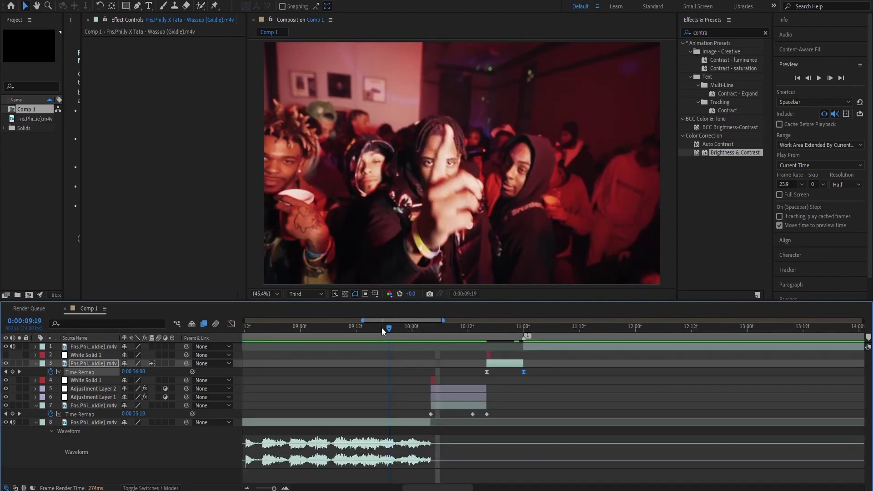
drag(382, 330, 333, 327)
key(space)
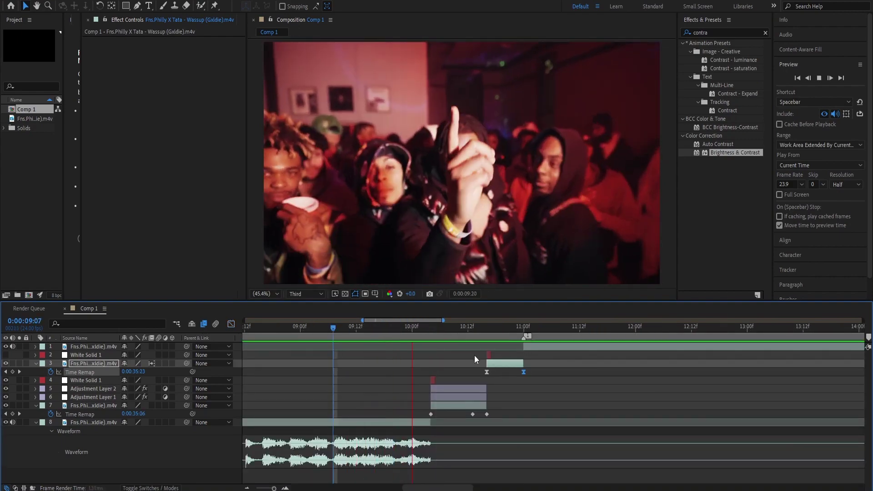
Fine-tune the Time Remap curve so both keyframes' handles sit at about 0:00:10:17.
click(514, 331)
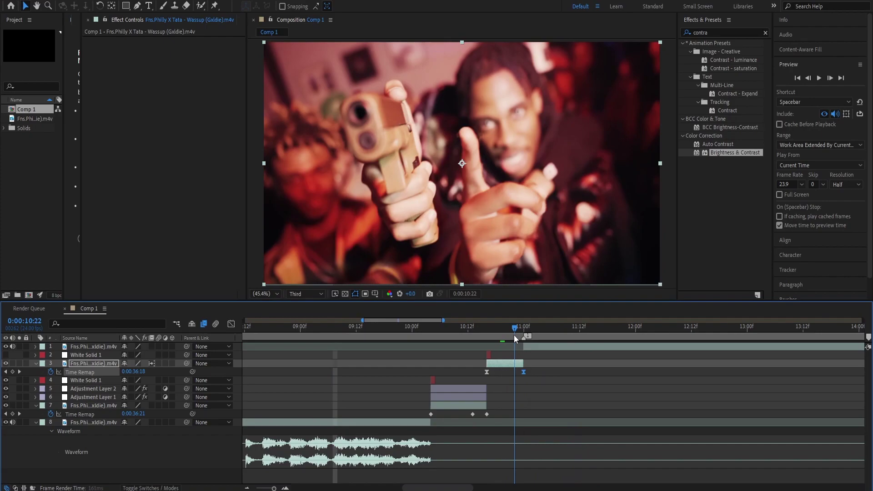
click(231, 324)
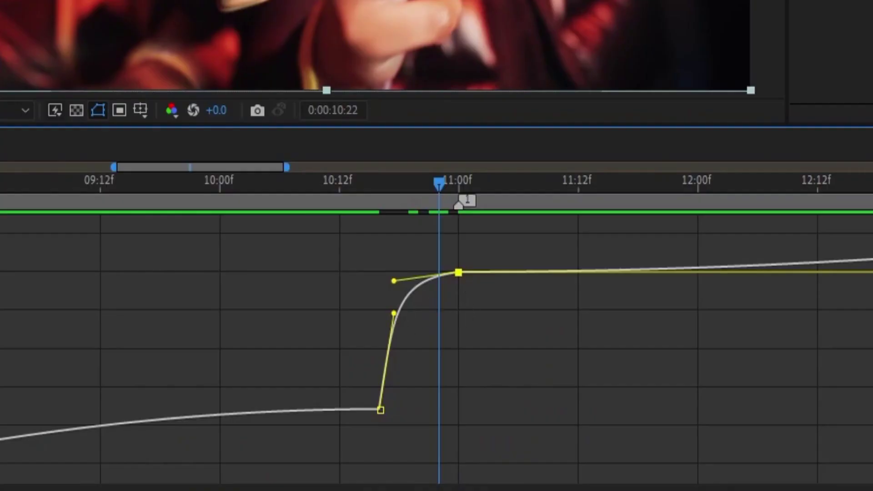
click(231, 324)
Create a new adjustment layer about 14 frames long above the clip that starts at 0:00:11:00.
drag(400, 192, 462, 197)
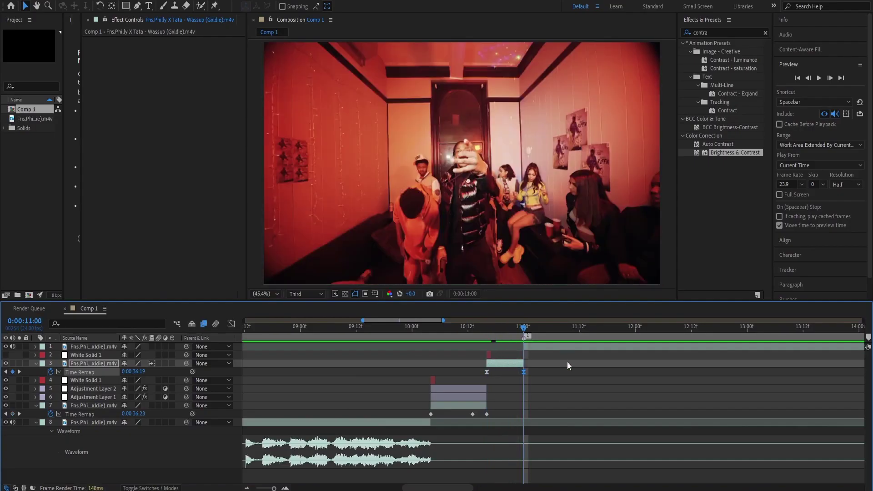
click(472, 229)
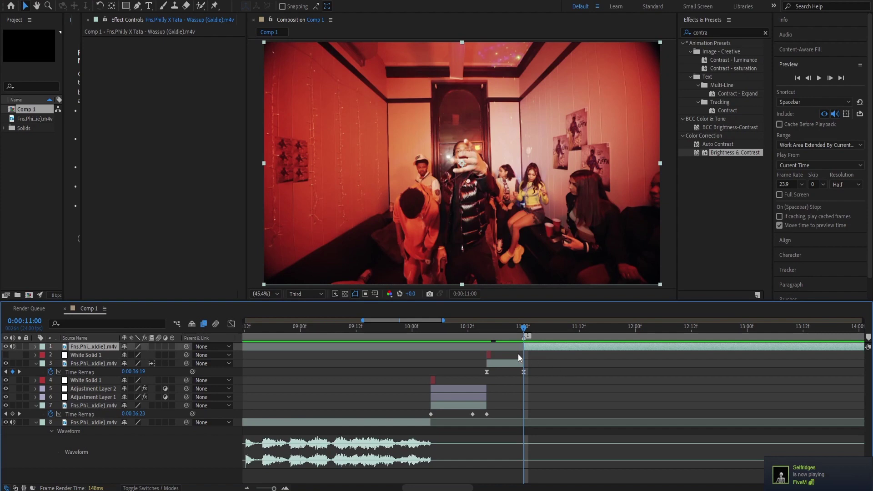
key(ctrl+alt+y)
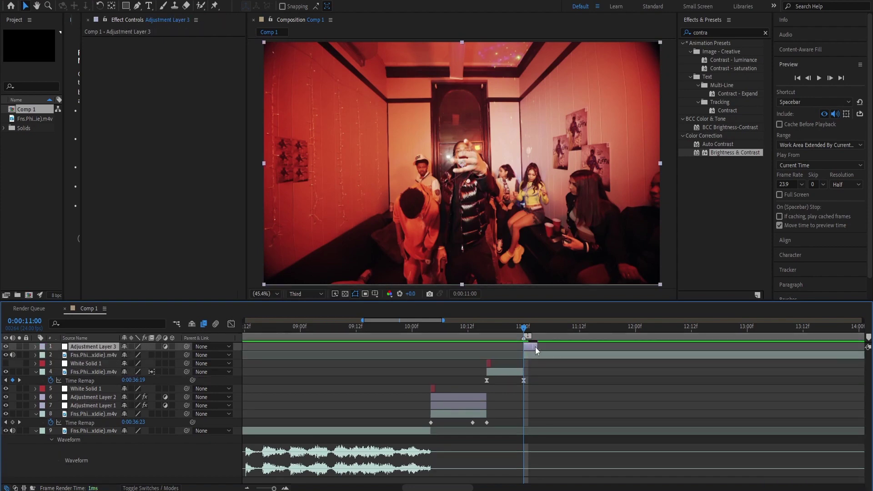
drag(557, 346, 588, 346)
key(equal)
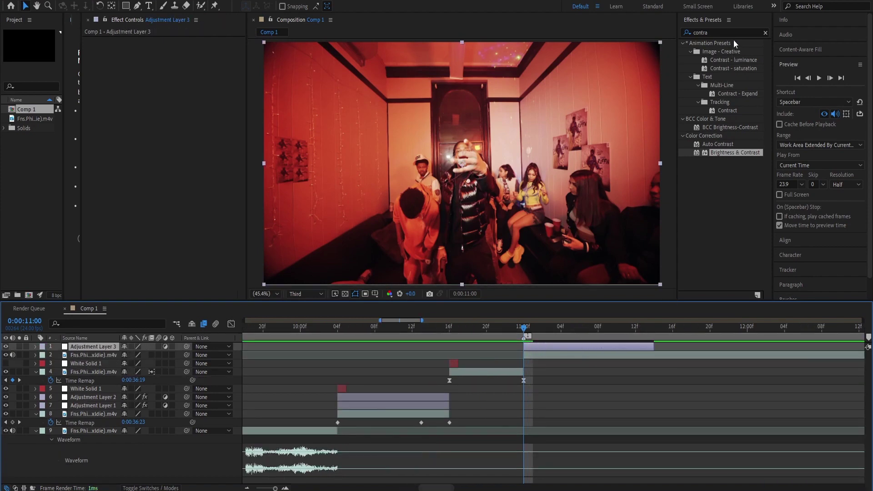
Apply the Sapphire S_Shake effect to the new adjustment layer that starts at 0:00:11:00.
click(723, 32)
text(shake)
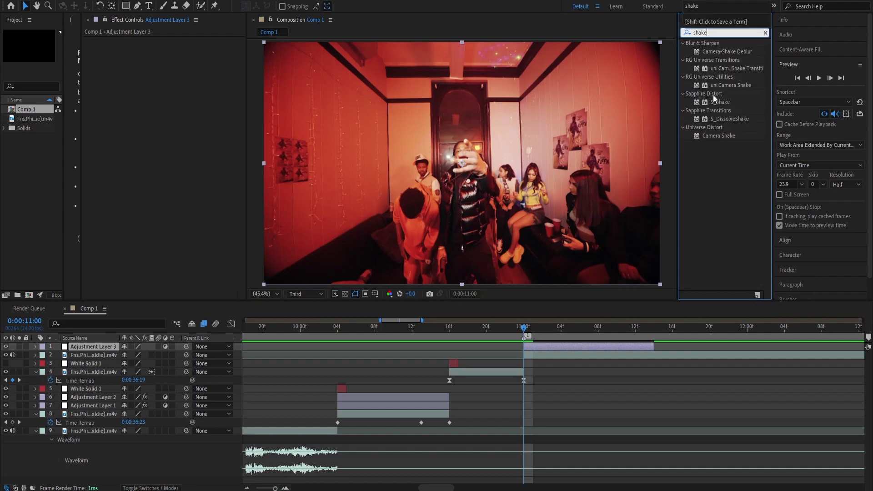
drag(719, 102, 540, 348)
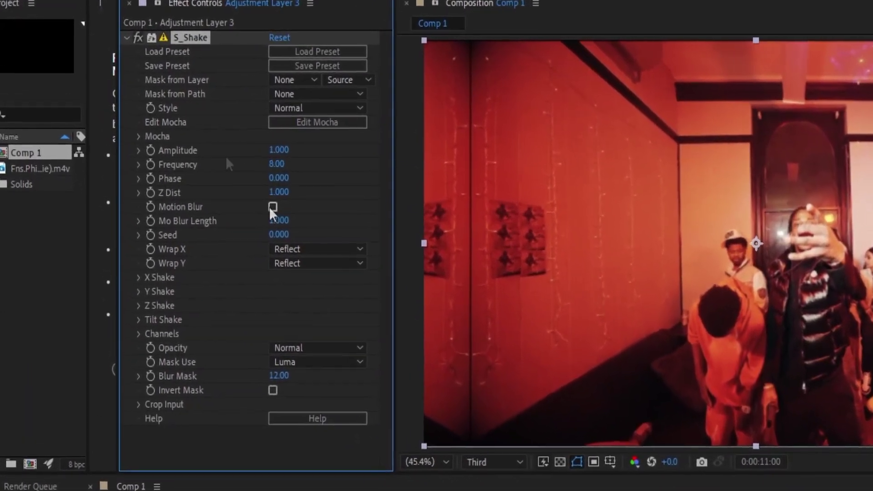
Set the shake's Amplitude to 2.5 and Frequency to 15, and turn on its Motion Blur.
mouse_move(267, 143)
mouse_down()
mouse_move(232, 143)
mouse_move(276, 153)
mouse_up()
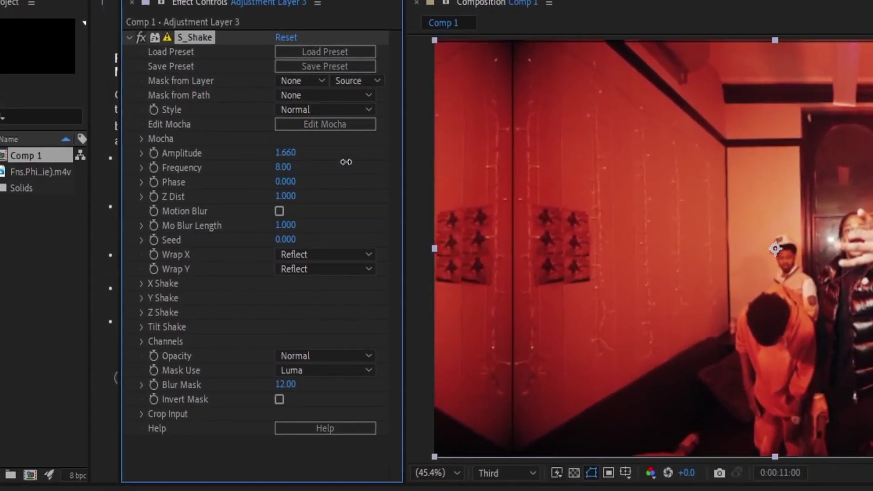
click(285, 153)
text(2.5)
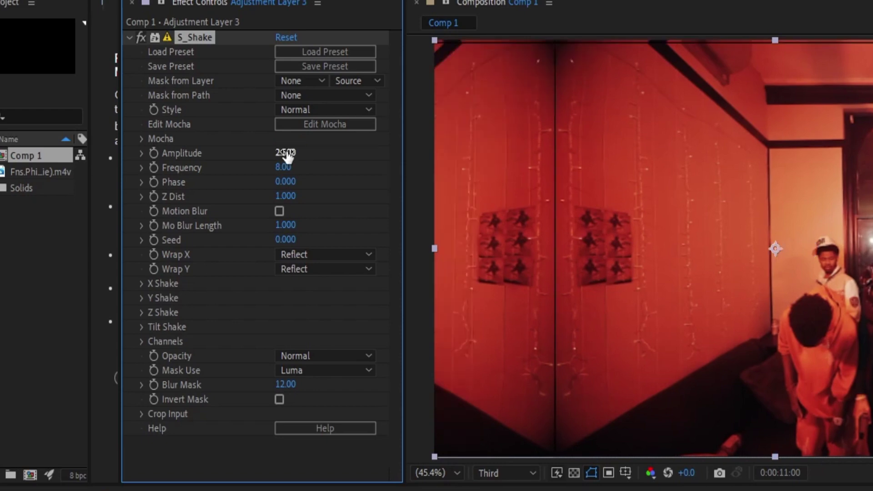
key(Tab)
text(15)
key(Return)
click(279, 211)
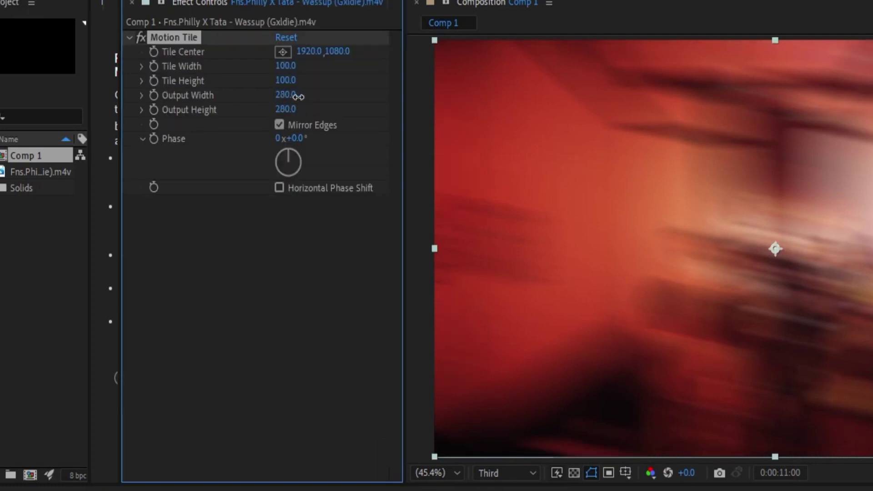
Set the Motion Tile output width to 290 on the clip beneath the adjustment layer.
drag(297, 97, 304, 97)
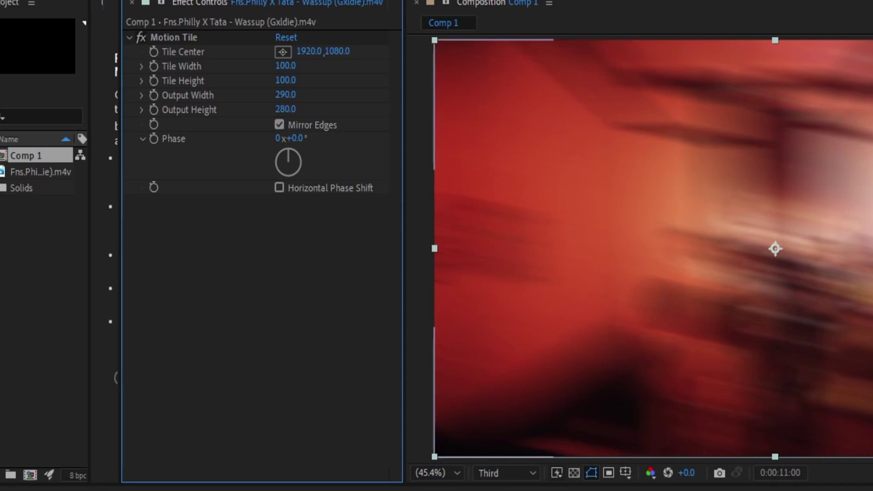
In the adjustment layer's X Shake settings, set X Rand Amp to 50 and X Wave Amp to 25.
key(ctrl+Up)
click(141, 299)
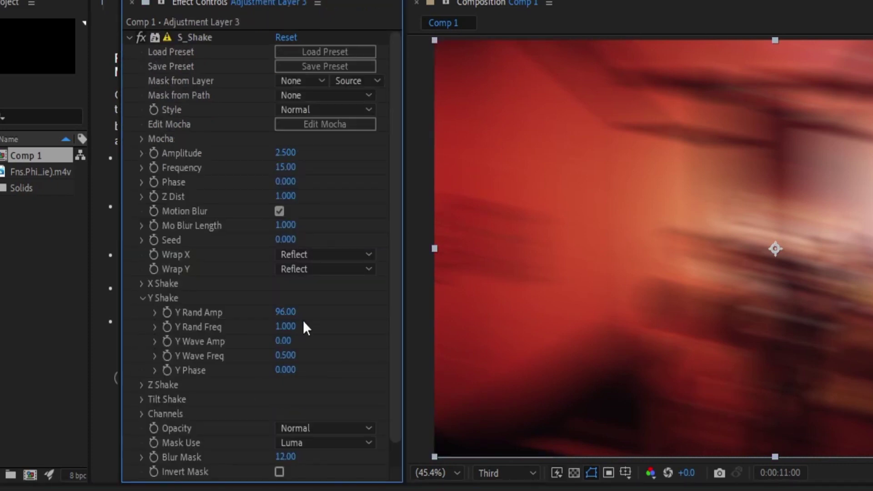
click(140, 283)
click(291, 260)
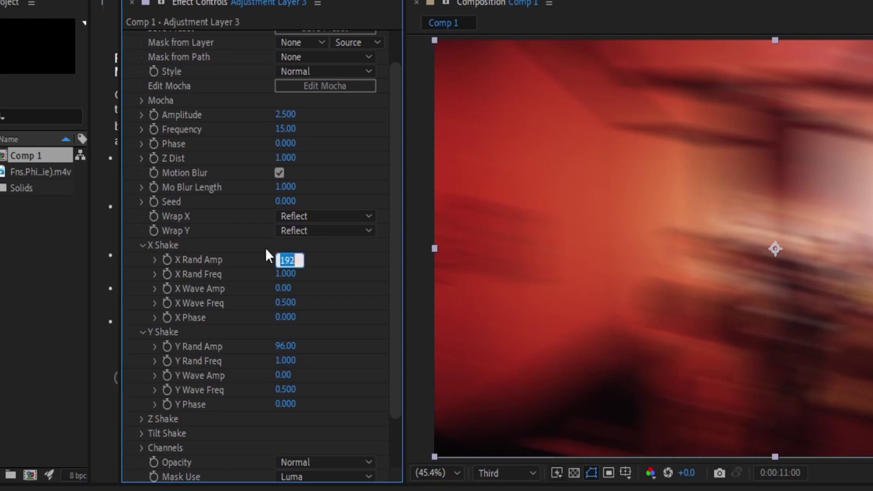
text(50)
key(Return)
click(279, 288)
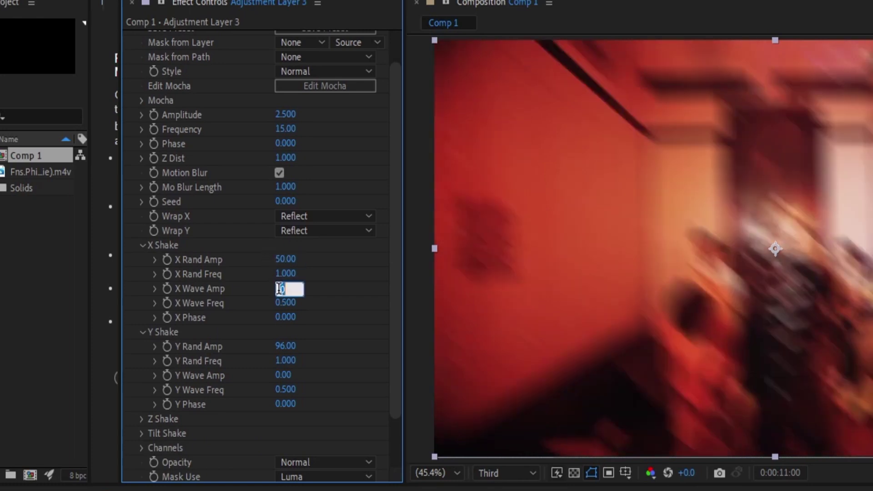
text(25)
key(Return)
In the Y Shake settings, set Y Rand Amp to 115 and Y Wave Amp to 50.
click(287, 343)
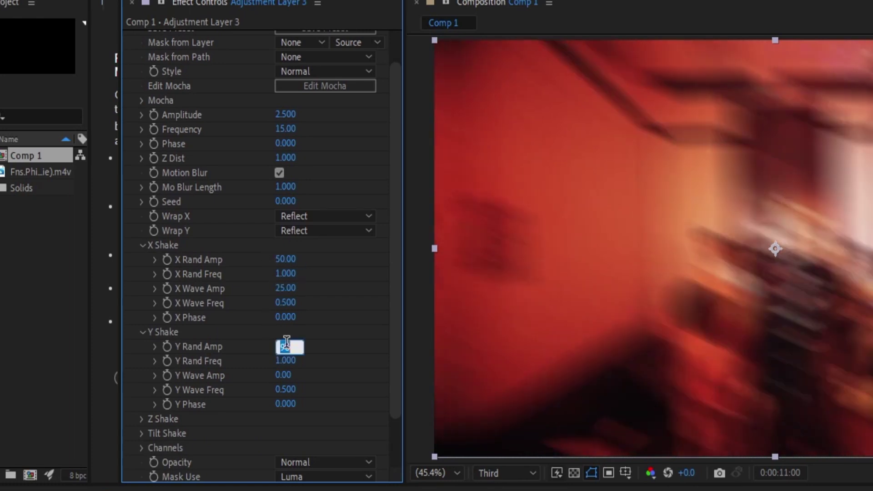
text(115)
key(Return)
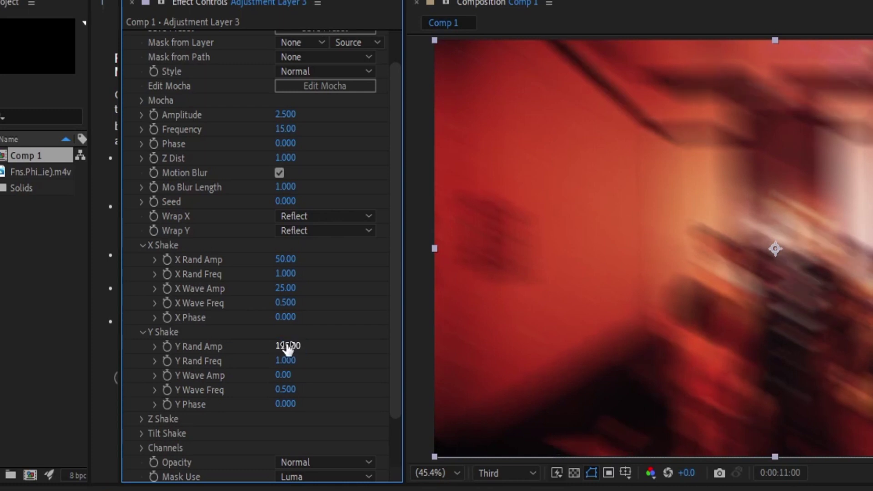
click(284, 375)
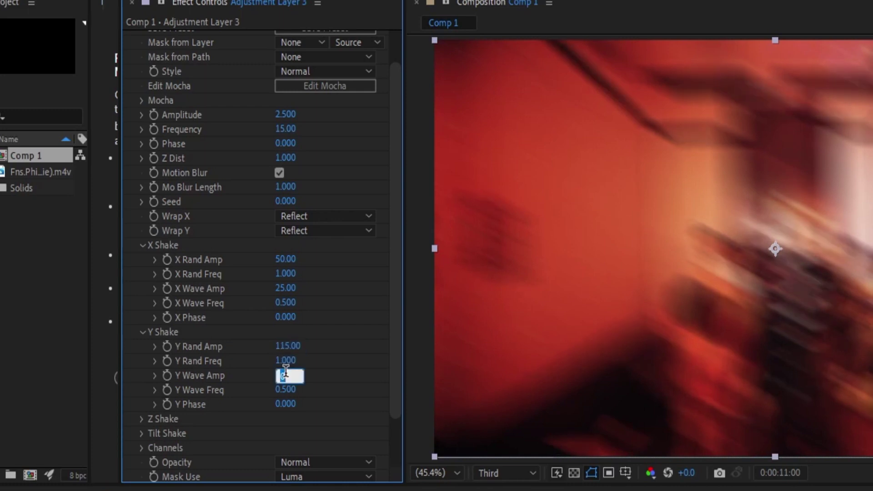
text(50)
key(Return)
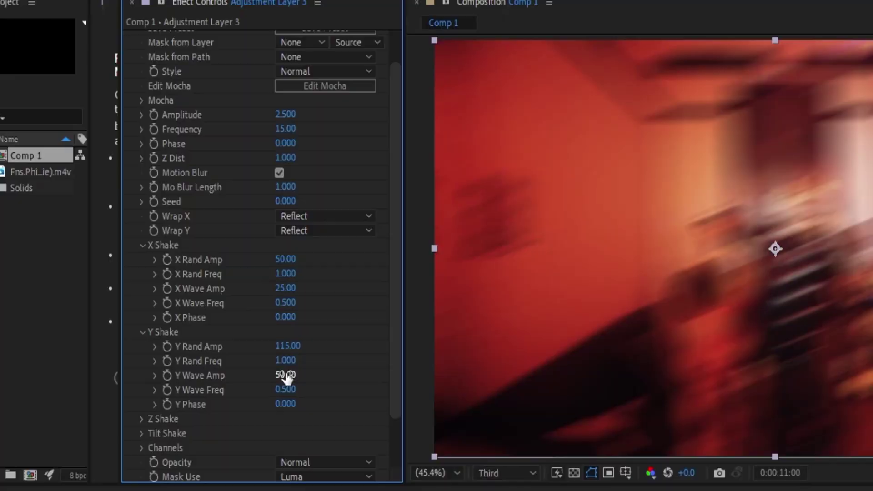
Animate the shake's Amplitude from 2.5 at 0:00:11:00 down to 0 at 0:00:11:12, with Easy Ease on both keyframes.
drag(602, 332, 635, 335)
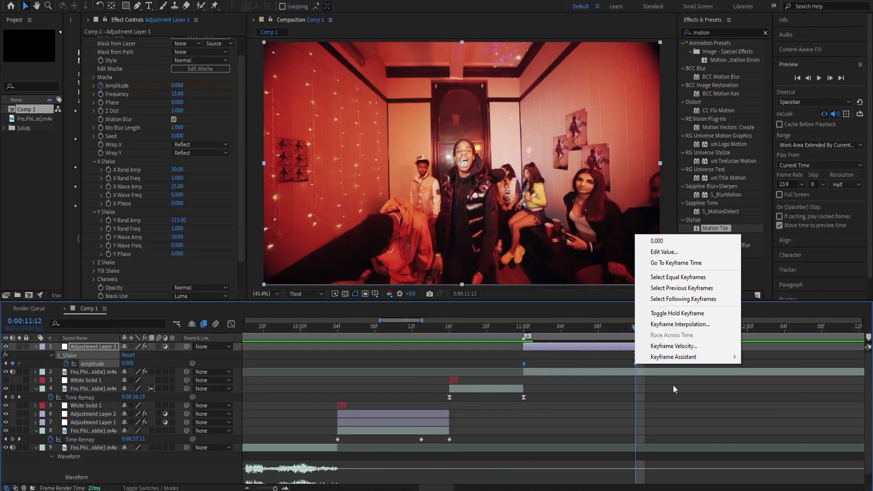
mouse_move(673, 356)
click(546, 389)
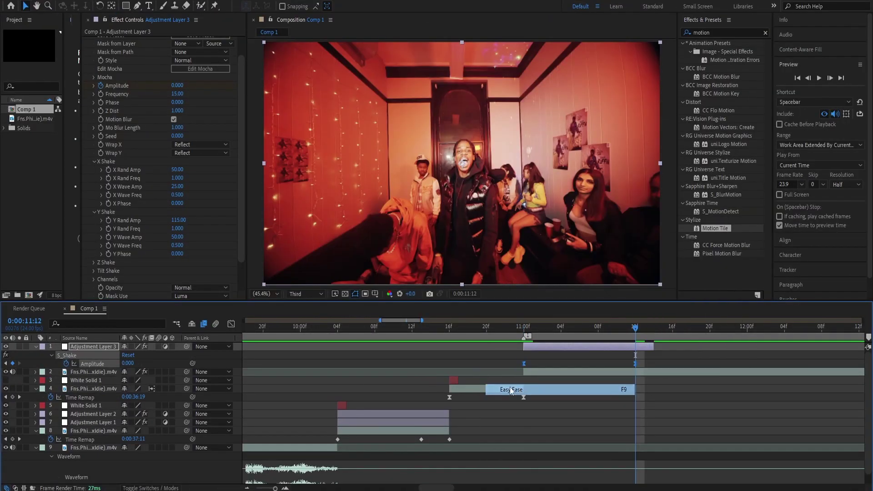
Reshape the Amplitude curve by pulling the first keyframe's handle steeply down so the shake falls off sharply.
click(231, 323)
click(553, 364)
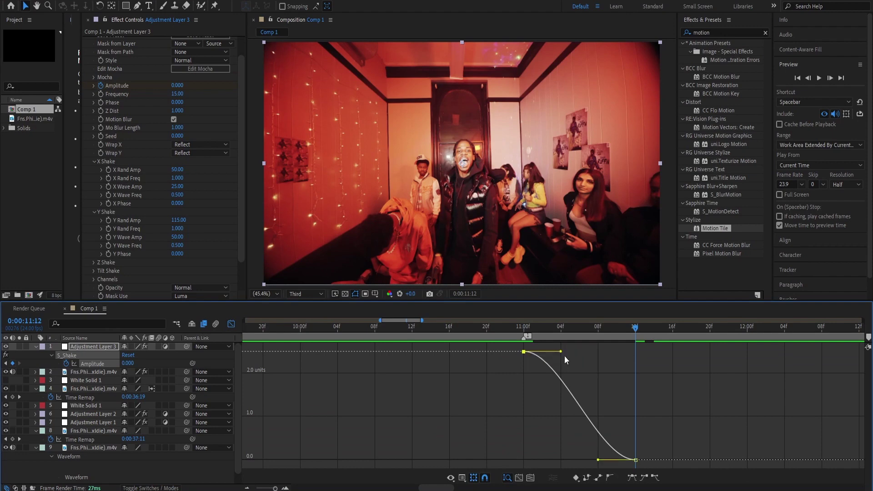
drag(564, 355, 526, 455)
key(shift+F3)
Add the Exposure effect to the adjustment layer and keyframe its Exposure at 0:00:11:00.
click(524, 332)
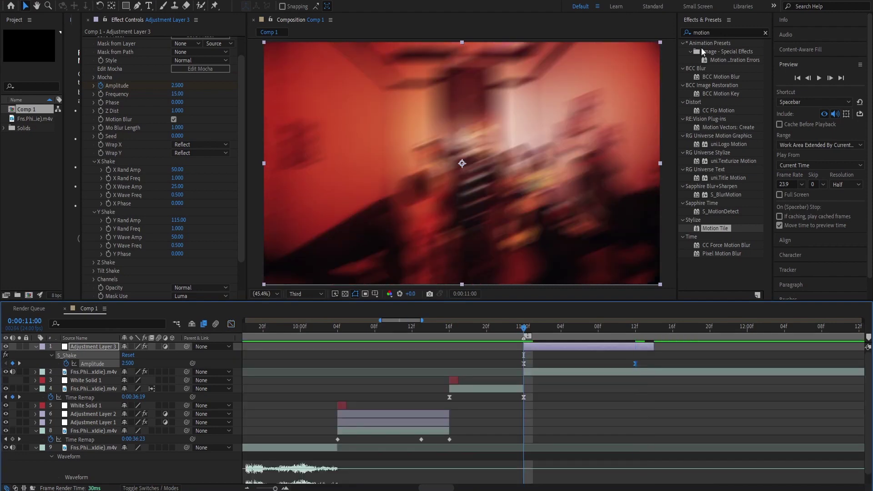
drag(726, 32, 653, 28)
text(expo)
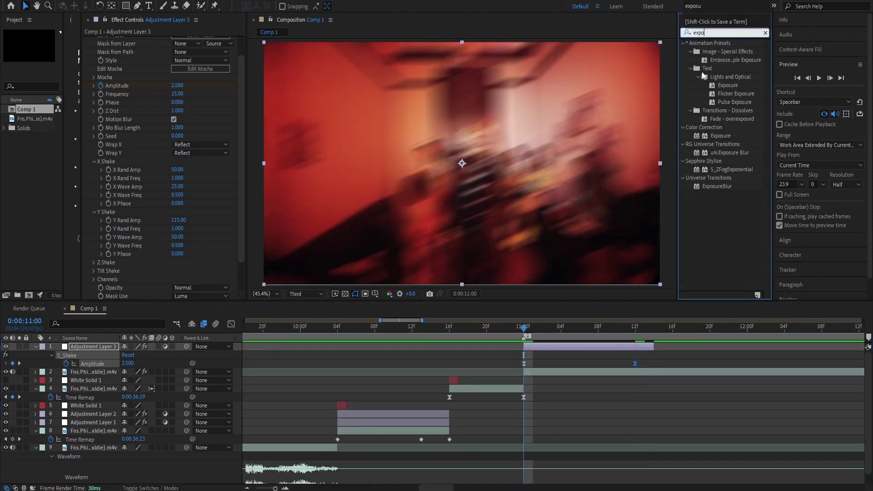
double_click(708, 136)
key(u)
key(u)
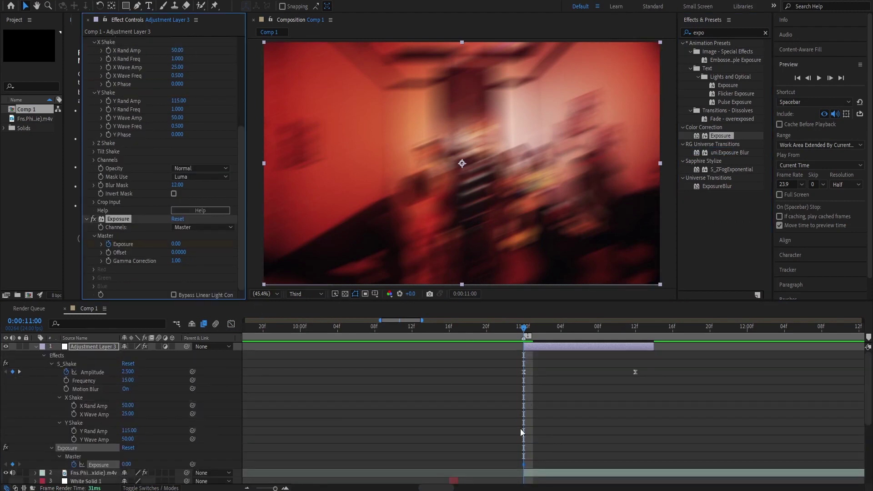
Animate Exposure from 3.72 at 0:00:11:00 to 0 at about 0:00:11:05, and ease both keyframes.
drag(526, 467, 572, 464)
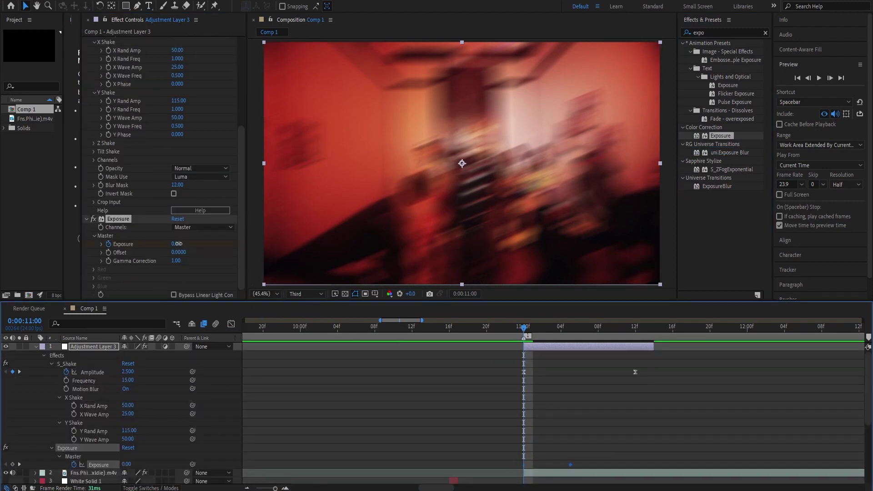
drag(177, 244, 232, 244)
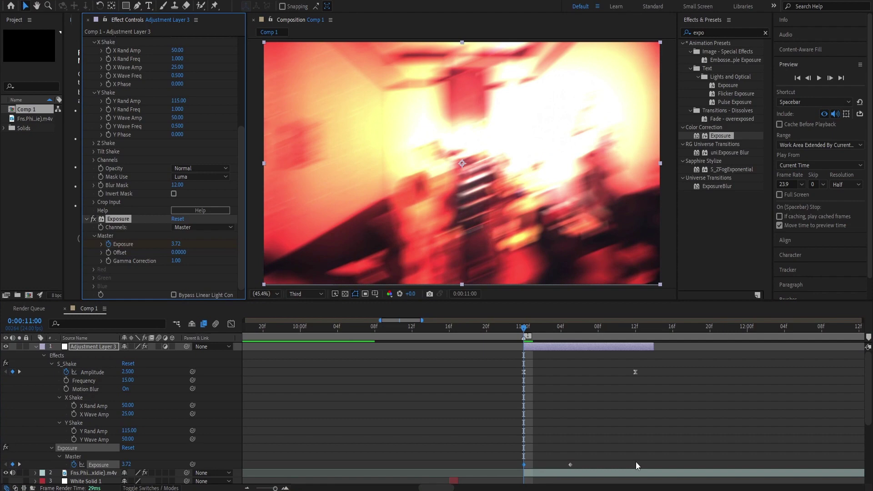
drag(552, 465, 514, 465)
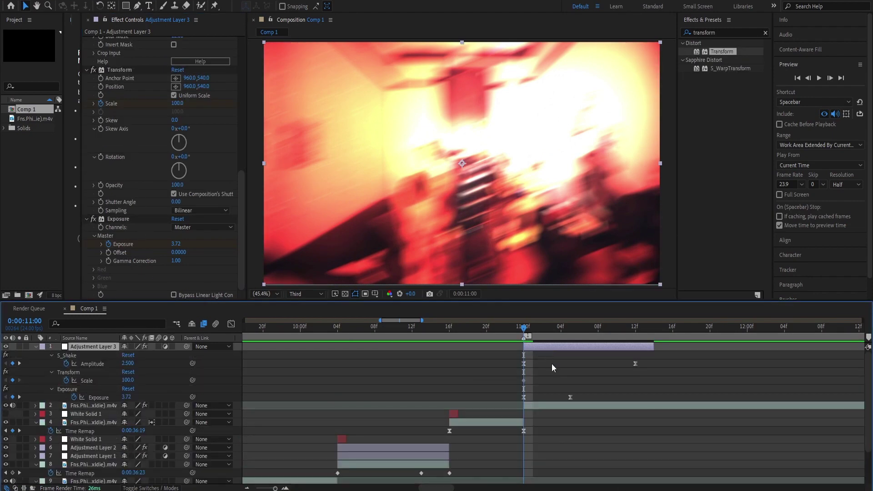
Animate the Transform effect's Scale from 280 at 0:00:11:00 to 100 at 0:00:11:12, and ease both keyframes.
drag(523, 380, 635, 380)
drag(128, 380, 206, 371)
drag(668, 378, 524, 388)
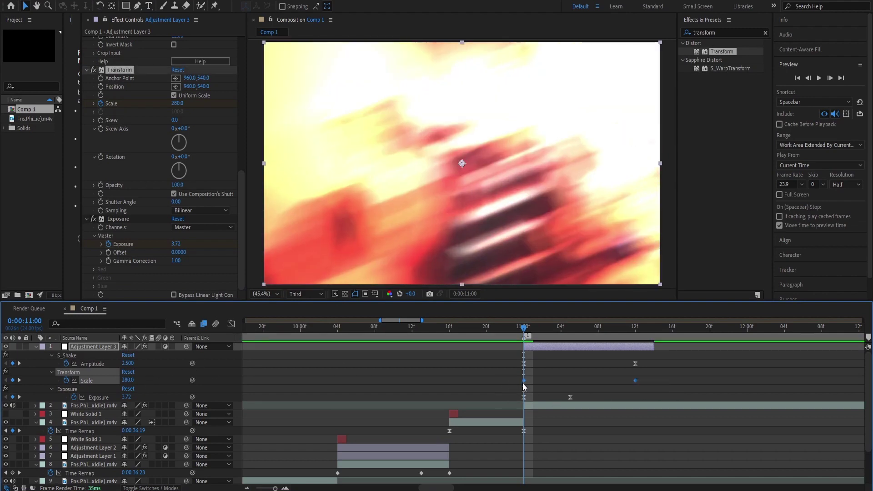
right_click(524, 380)
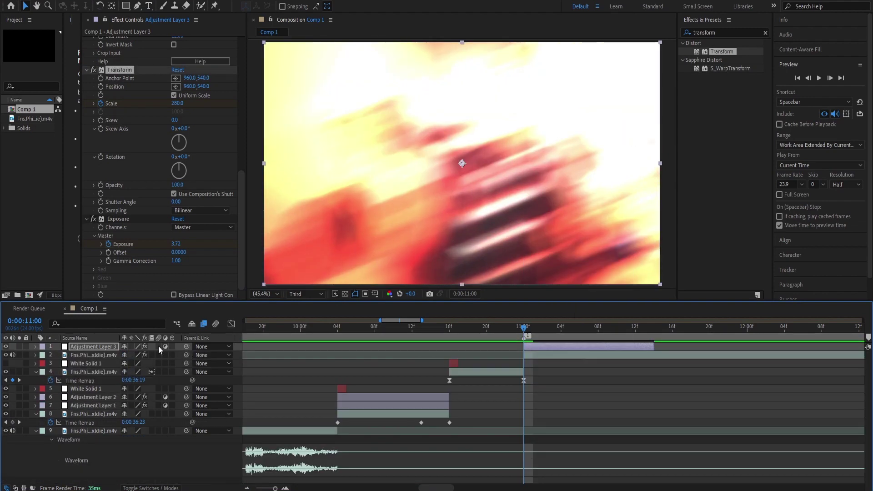
Turn on motion blur for the top adjustment layer and play back the edit from about 0:00:09:18.
click(158, 347)
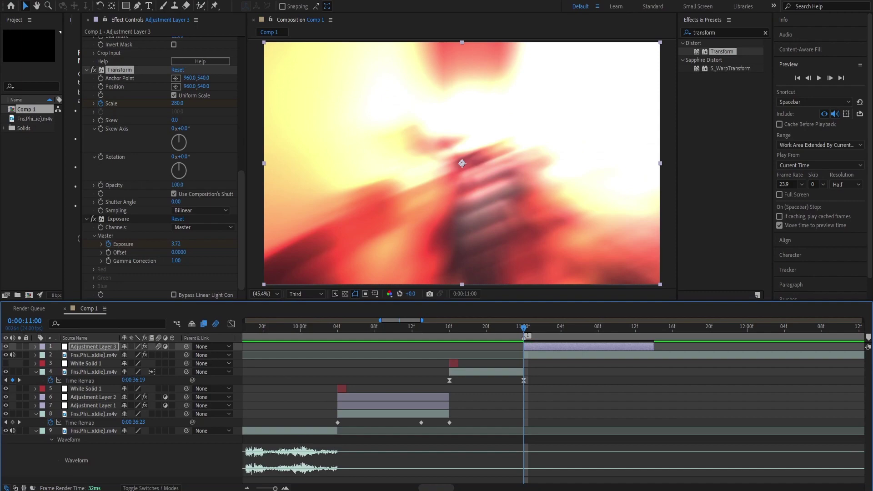
key(minus)
key(minus)
drag(506, 337, 458, 336)
key(space)
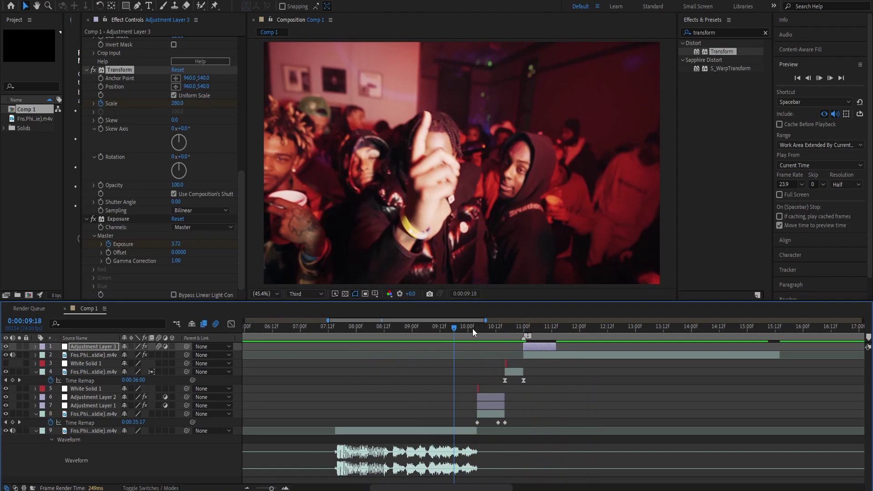
click(459, 335)
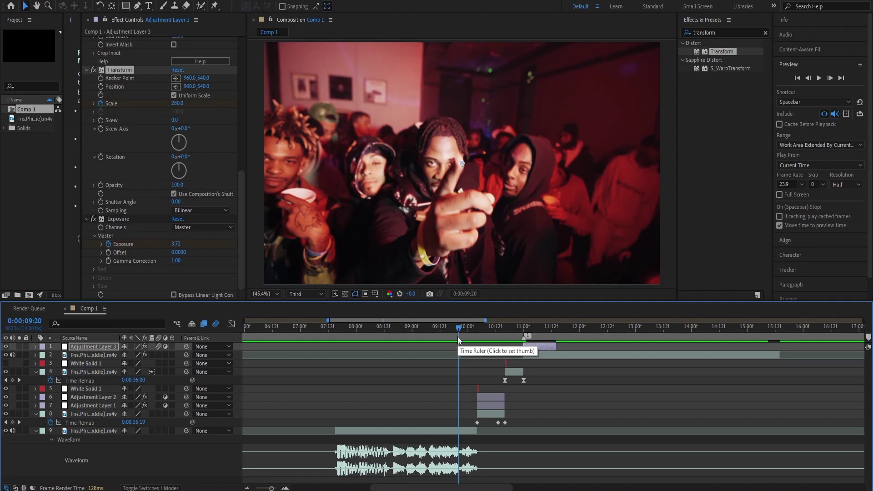
click(449, 333)
key(space)
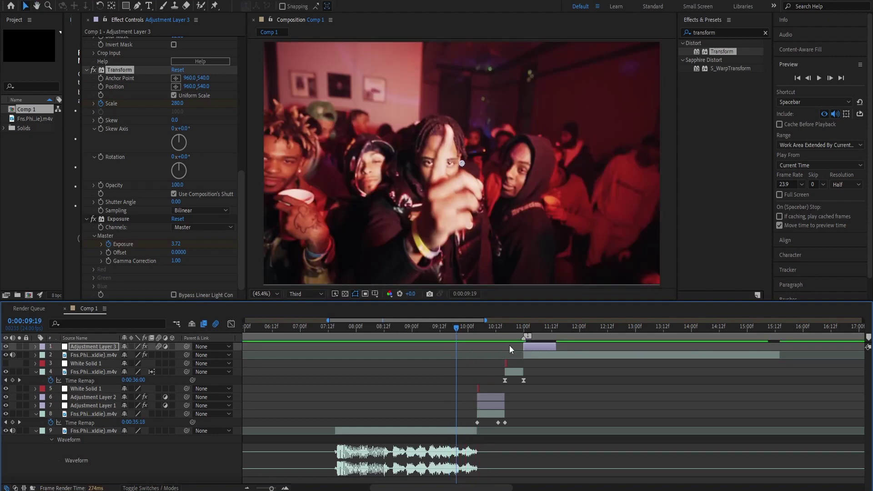
Import the Muzzle Flash Stock Footage (Front).mp4 and place it above the speed-ramped clip, with the flash starting at 0:00:10:22.
click(519, 330)
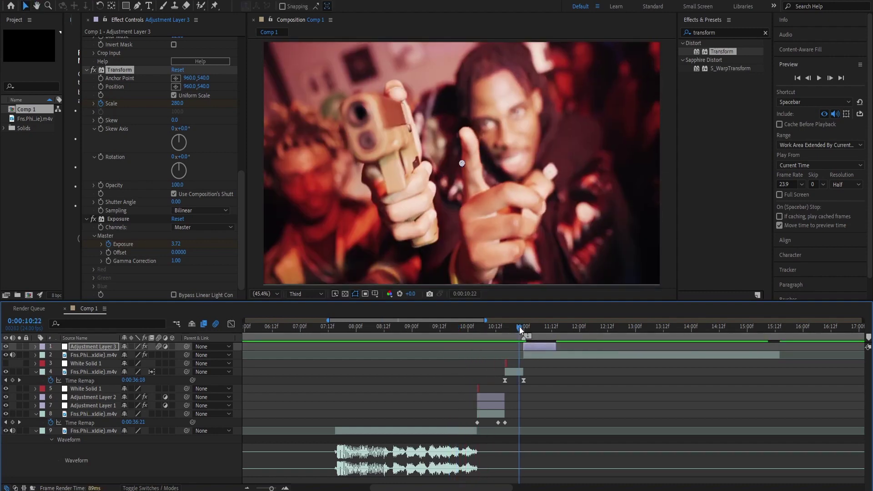
click(285, 488)
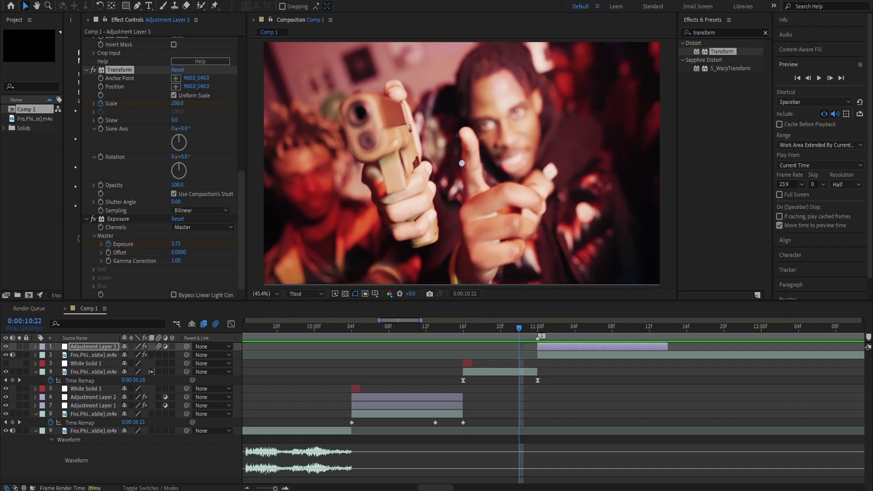
drag(51, 194, 39, 184)
drag(32, 128, 500, 363)
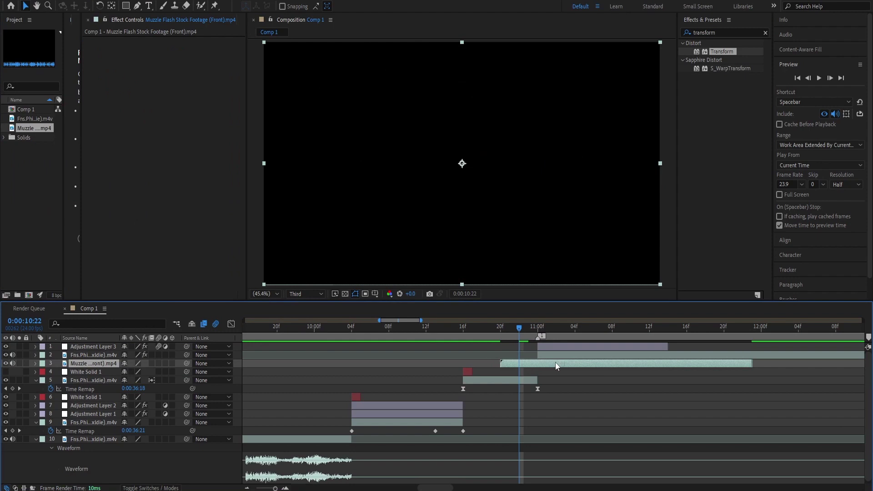
mouse_move(557, 366)
mouse_down()
mouse_move(475, 362)
mouse_move(564, 362)
mouse_move(550, 362)
mouse_up()
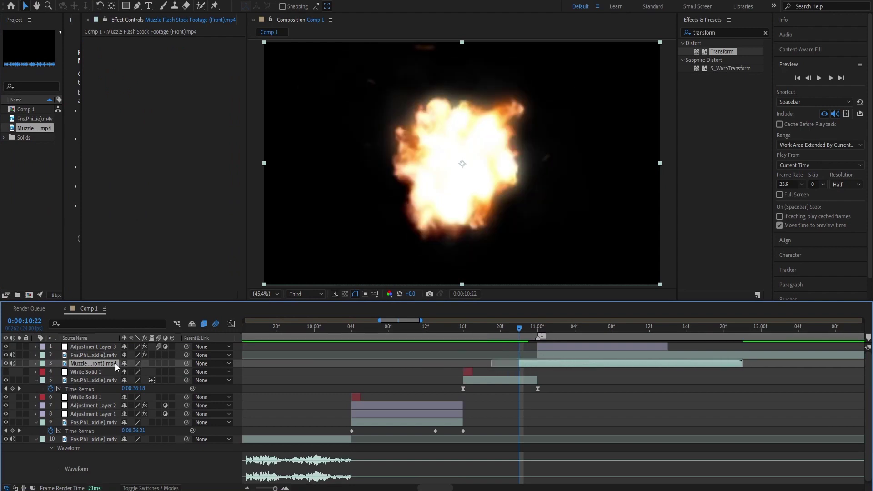
Blend out the muzzle flash footage's black background with a lightening blending mode, and position the flash over the gun's barrel.
right_click(111, 366)
mouse_move(147, 202)
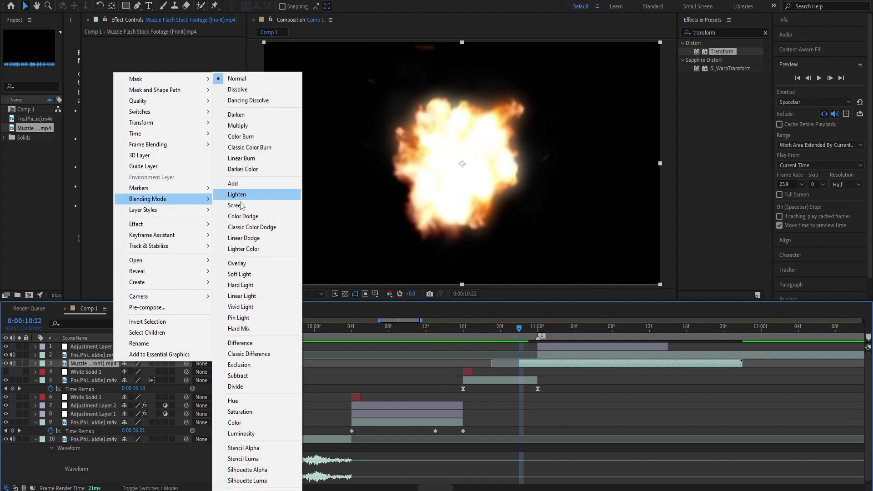
click(240, 217)
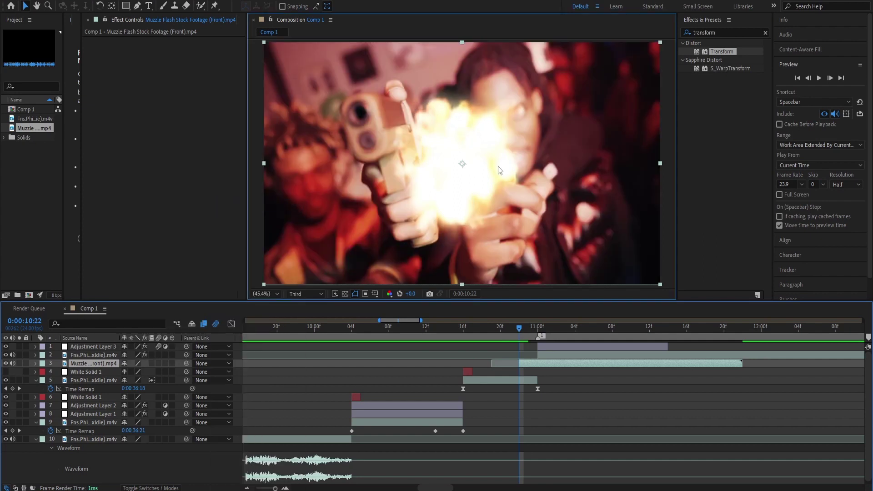
drag(412, 134, 406, 125)
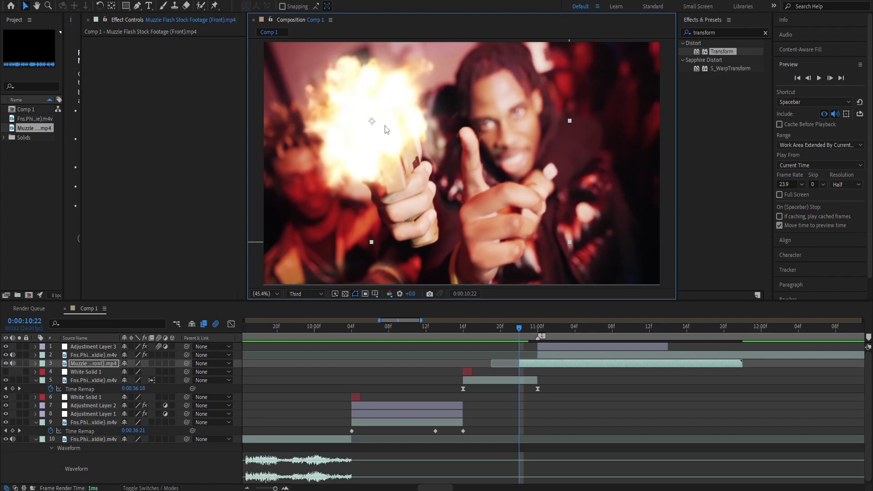
click(533, 335)
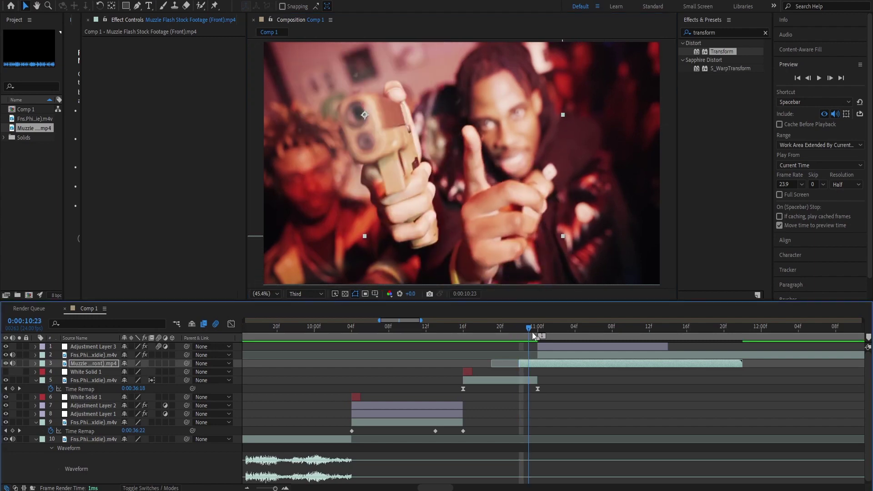
Shift the muzzle flash footage so its trimmed start sits at 0:00:10:23, and move it above the clip following the speed ramp.
drag(530, 363, 540, 365)
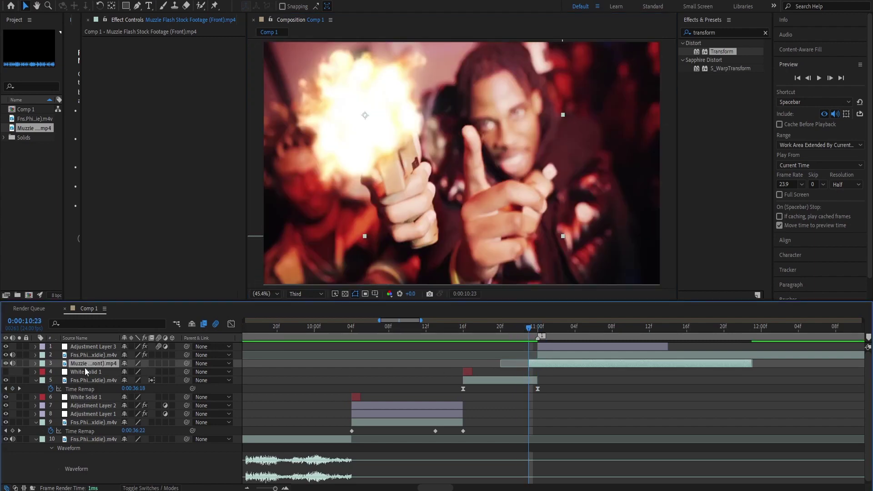
drag(92, 365, 93, 355)
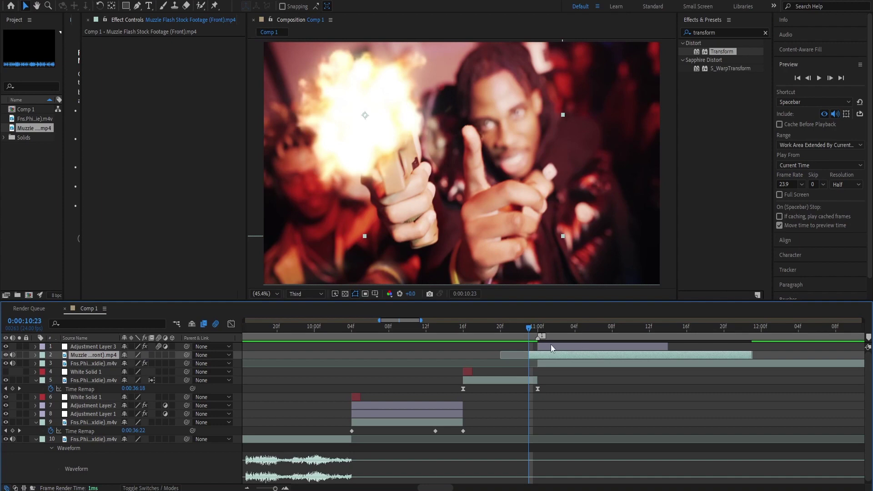
mouse_move(523, 333)
mouse_down()
mouse_move(599, 337)
mouse_move(507, 343)
mouse_move(634, 346)
mouse_move(306, 346)
mouse_move(627, 336)
mouse_move(528, 337)
mouse_up()
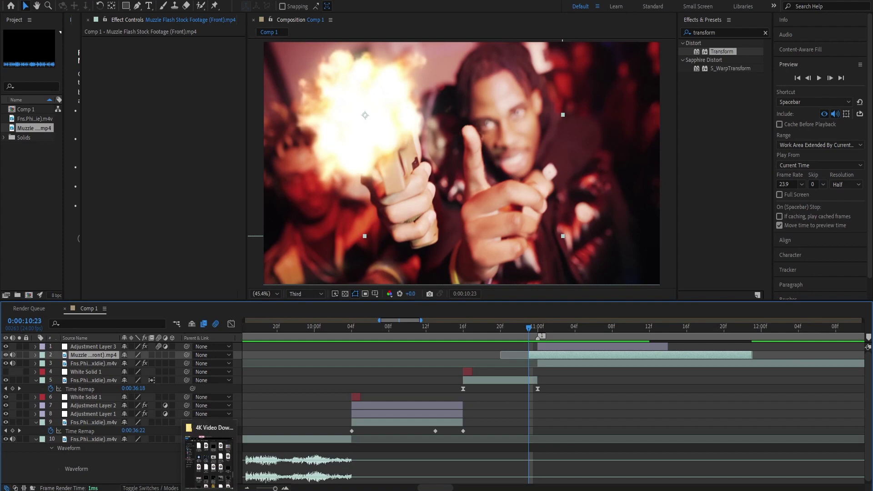
Add Gunshot_Sound_Effect.mp3 to the composition and use its waveform to trim and align the gunshot with the muzzle flash at 0:00:10:23.
drag(35, 127, 510, 390)
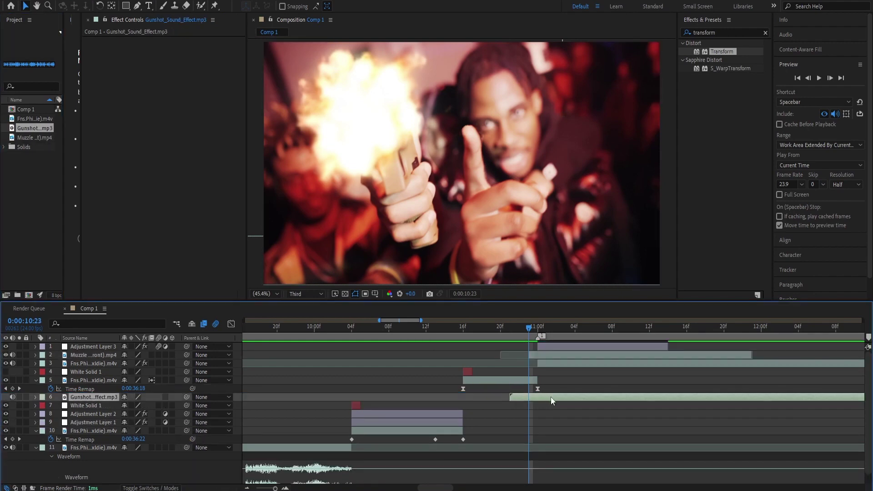
key(l)
key(l)
drag(590, 399, 396, 399)
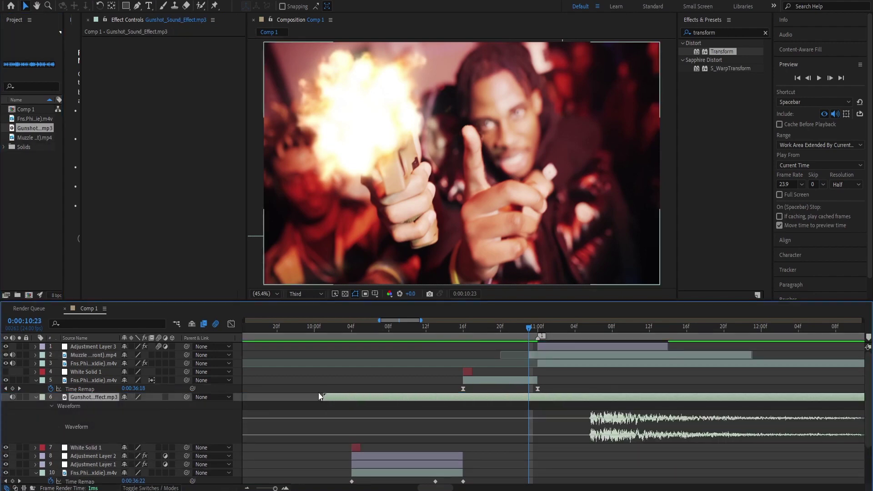
drag(327, 396, 544, 400)
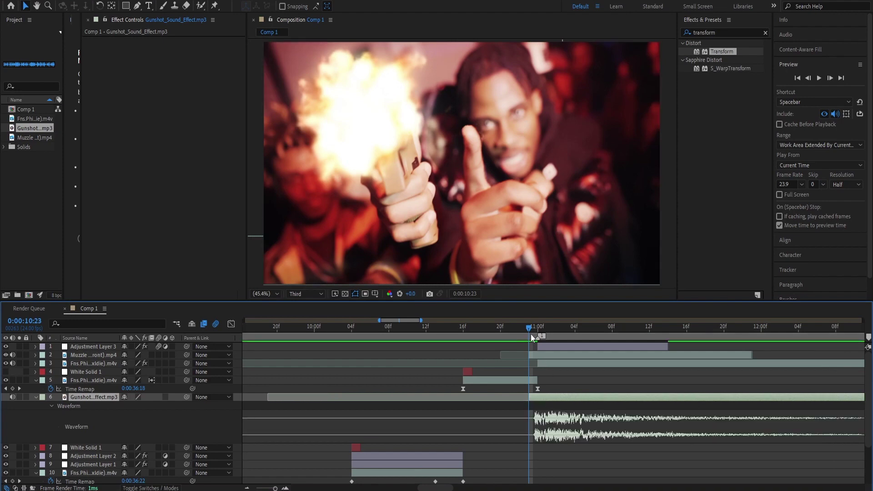
Lower the gunshot sound's Audio Levels to -8 dB.
mouse_move(532, 338)
mouse_down()
mouse_move(604, 340)
mouse_move(527, 350)
mouse_up()
key(l)
drag(128, 407, 122, 408)
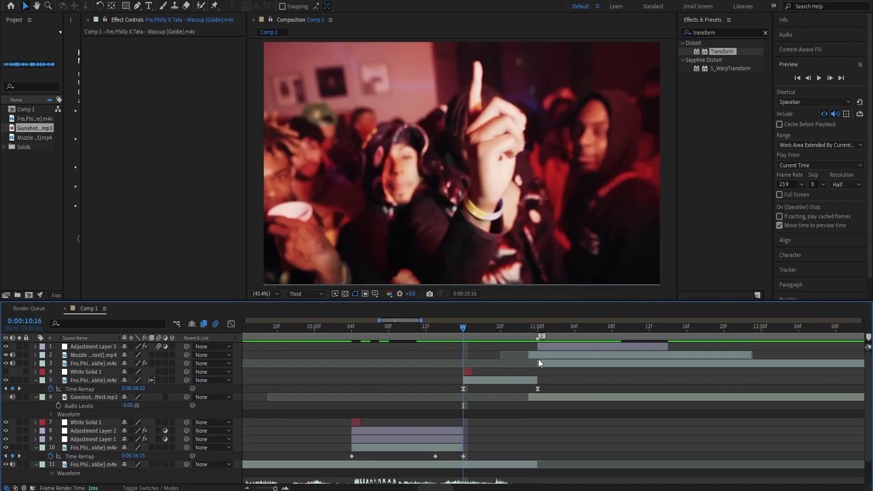
Create an adjustment layer directly below the muzzle flash footage and trim it to run from 0:00:10:13 to 0:00:11:00.
click(541, 363)
mouse_move(472, 332)
mouse_down()
mouse_move(508, 337)
mouse_move(463, 335)
mouse_up()
right_click(64, 367)
mouse_move(136, 364)
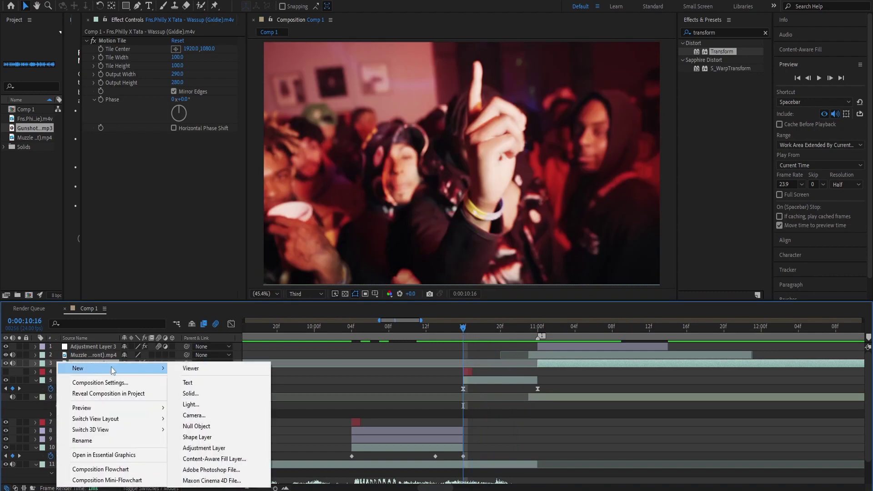
click(195, 444)
key(ctrl+shift+d)
click(458, 372)
key(Delete)
drag(478, 364, 435, 364)
key(ctrl+shift+d)
key(Delete)
key(i)
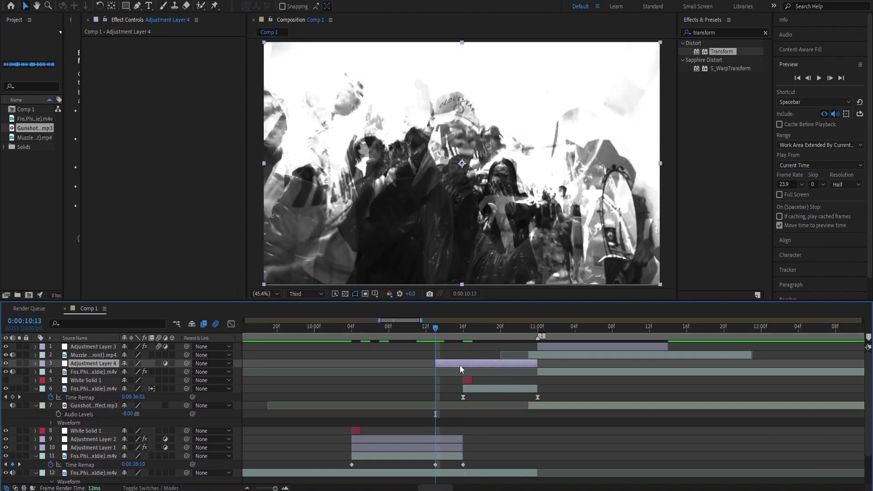
Apply CC Vignette to the new adjustment layer, extended back to 0:00:10:01, and keyframe its Angle of View at 0 there.
click(729, 30)
text(vig)
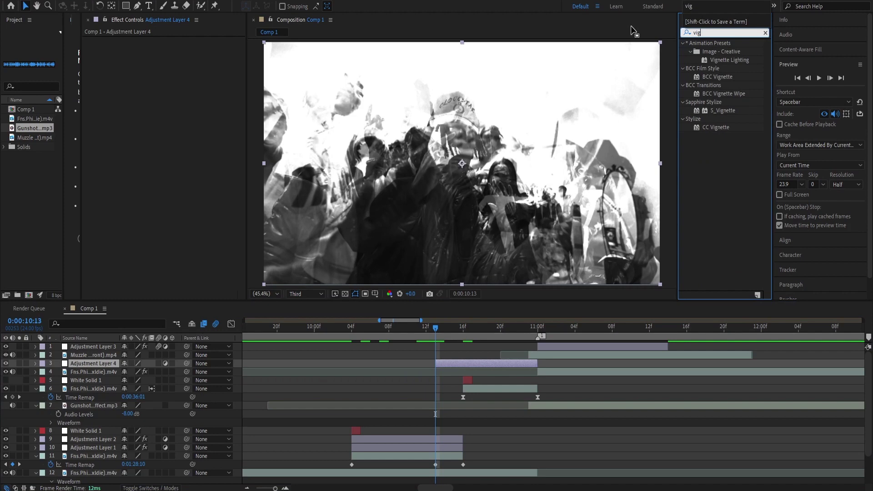
drag(715, 127, 128, 65)
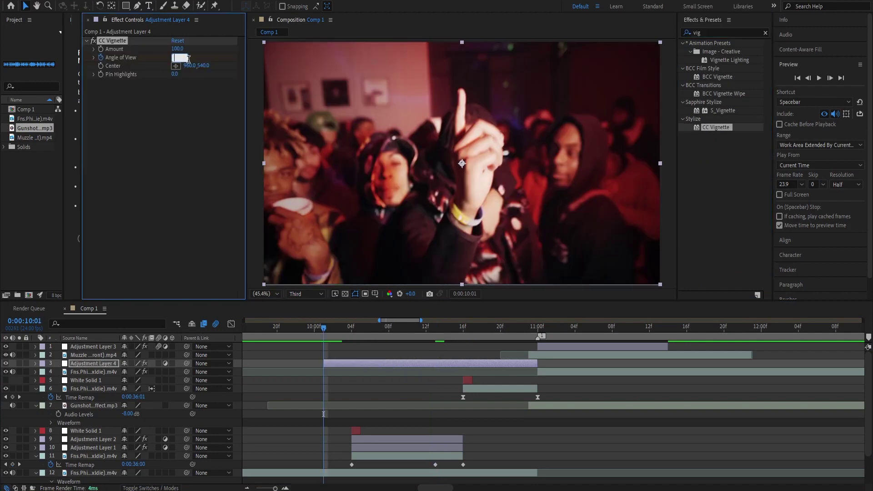
Keyframe the vignette's Angle of View at 75.8 at 0:00:10:09 and apply Easy Ease to its keyframes.
click(377, 327)
drag(377, 327, 398, 327)
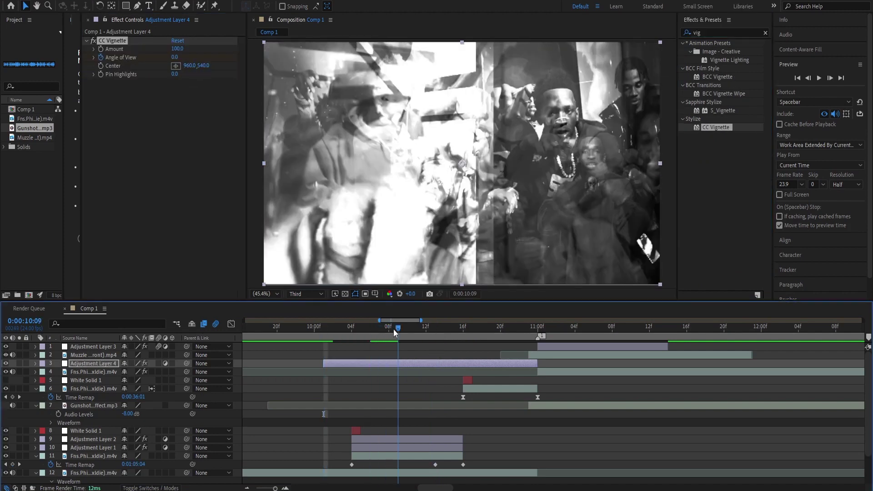
drag(174, 57, 501, 38)
key(u)
drag(410, 374, 310, 386)
right_click(323, 380)
mouse_move(351, 374)
click(472, 406)
Set the vignette's Angle of View back to 0 at 0:00:10:23.
click(529, 331)
click(524, 378)
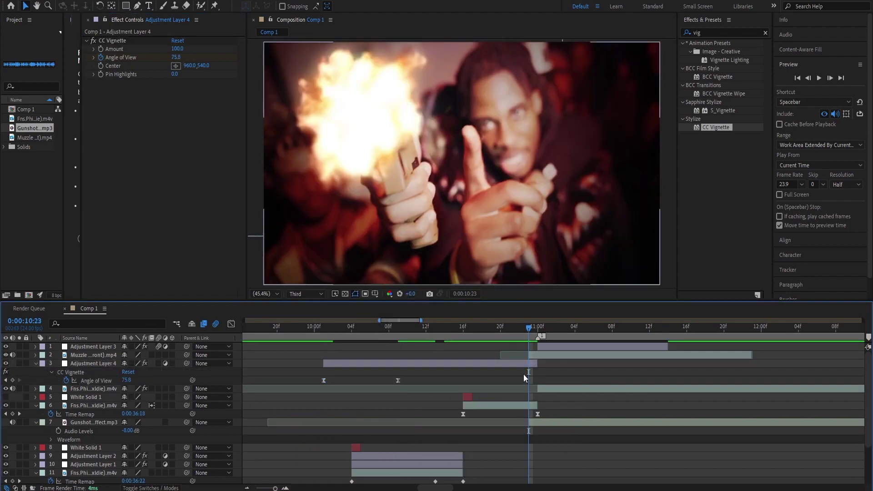
click(523, 364)
click(178, 57)
text(0)
key(Return)
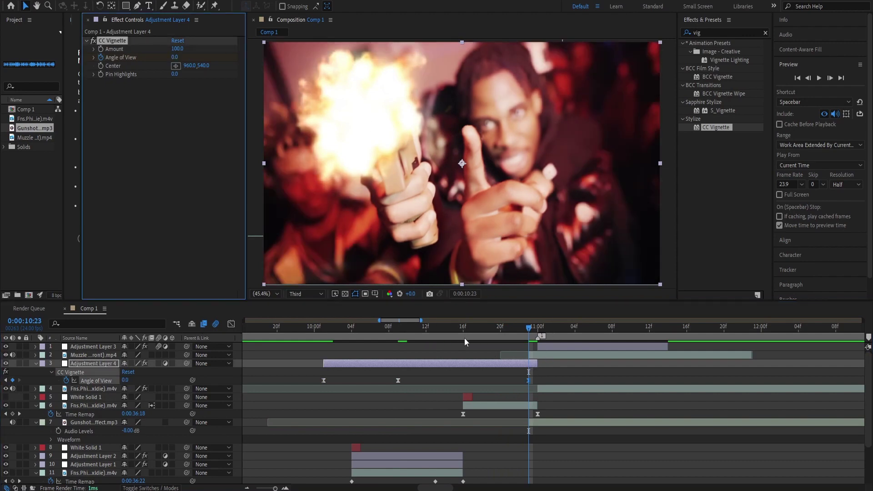
Turn on the visibility of the white flash solid at 0:00:10:16.
click(462, 331)
click(71, 398)
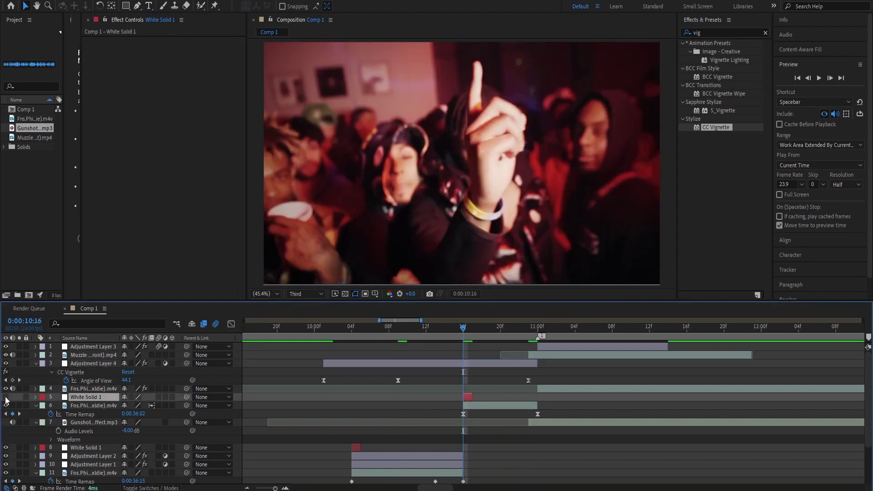
click(5, 397)
Reshape the Angle of View value curve so the vignette eases out slowly and drops steeply between 0:00:10:09 and 0:00:10:23.
click(478, 363)
click(397, 380)
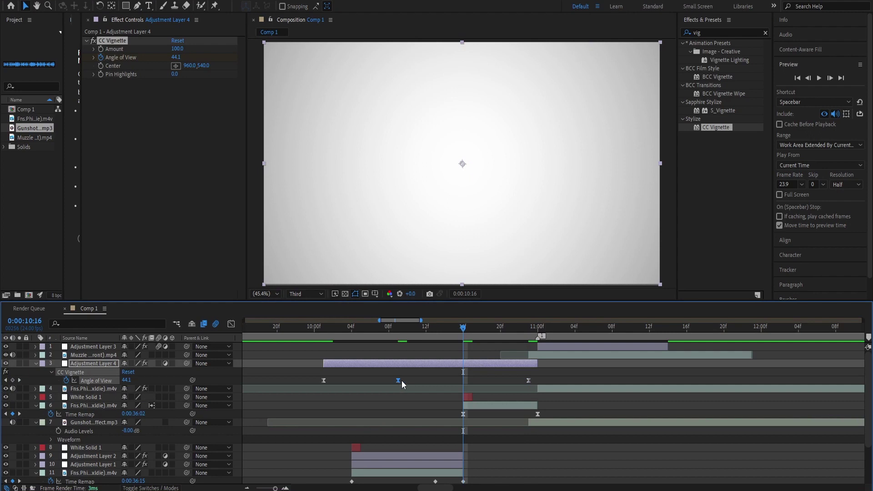
click(231, 323)
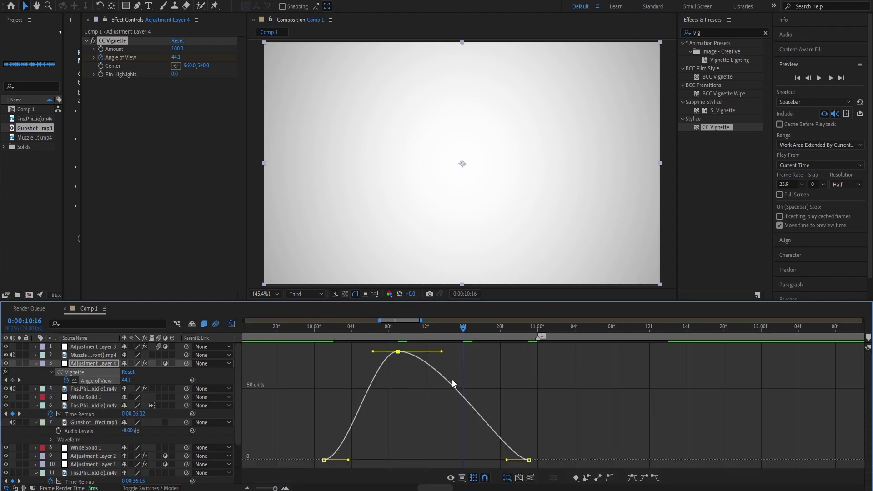
drag(441, 352, 522, 361)
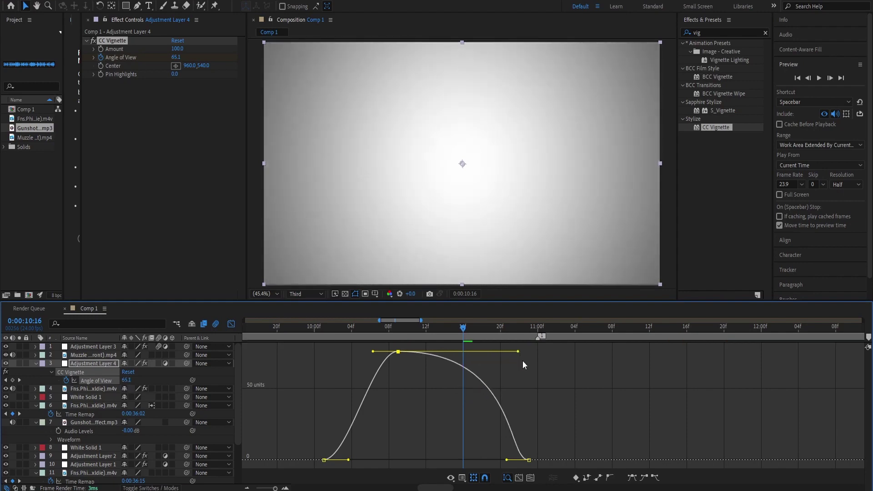
drag(506, 461, 405, 453)
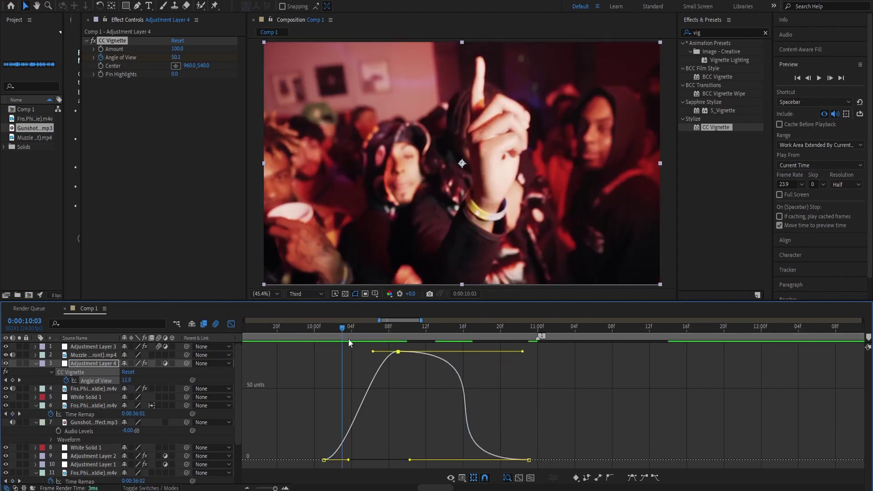
drag(348, 339, 459, 339)
click(231, 324)
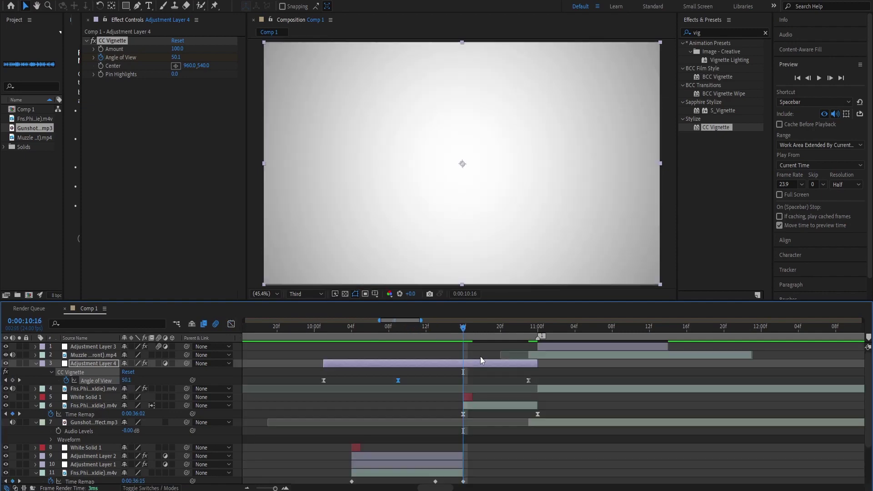
Apply S_Flicker to the vignette adjustment layer, animate its Amplitude with eased keyframes, and preview the flicker.
click(416, 328)
drag(711, 32, 602, 32)
text(flc)
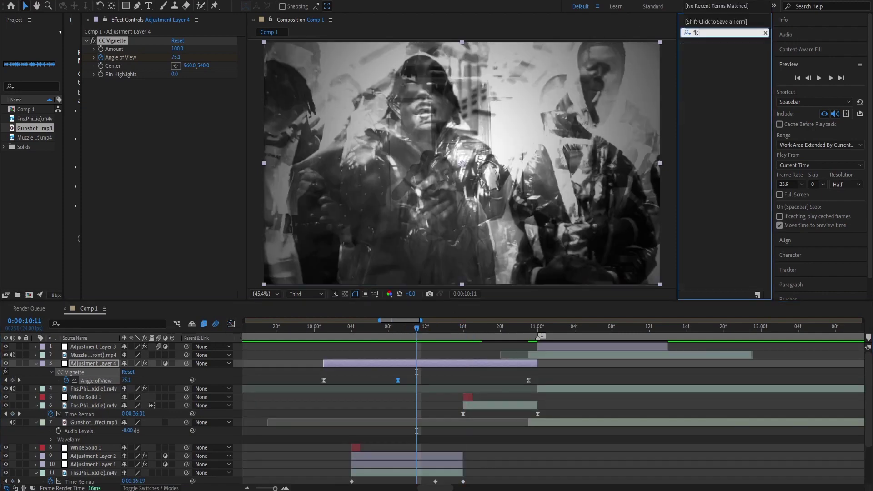
key(BackSpace)
text(icker)
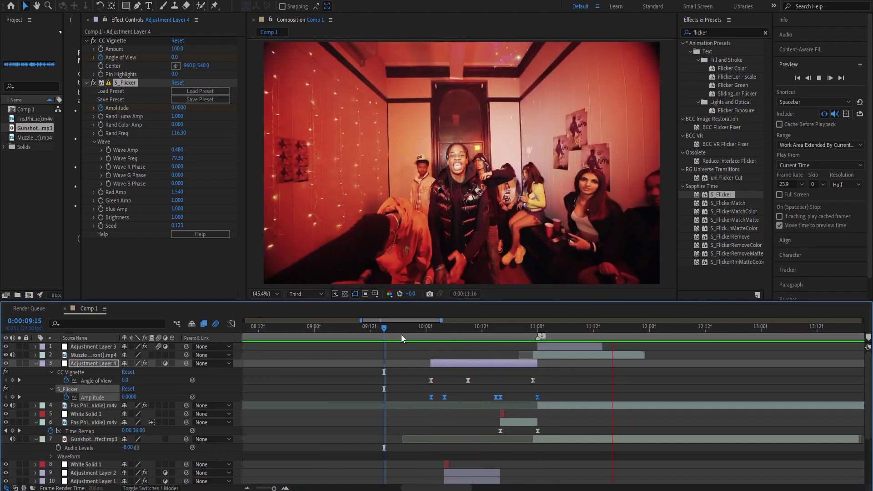
drag(401, 334, 470, 331)
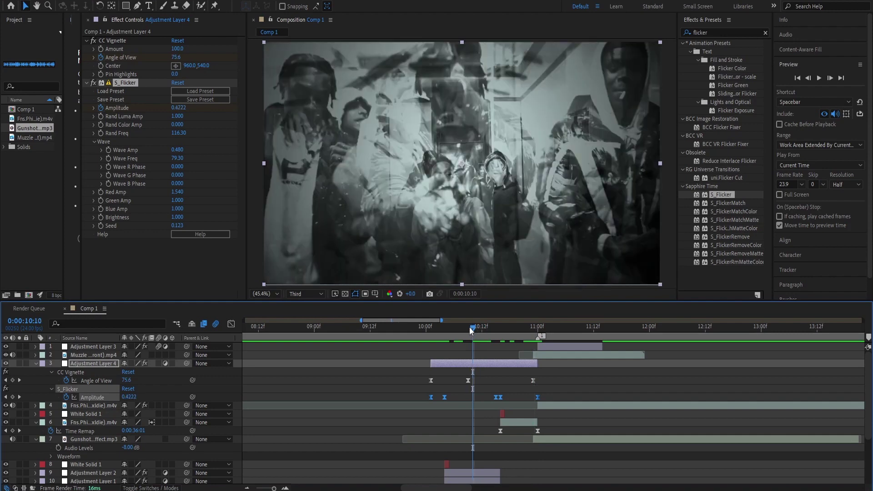